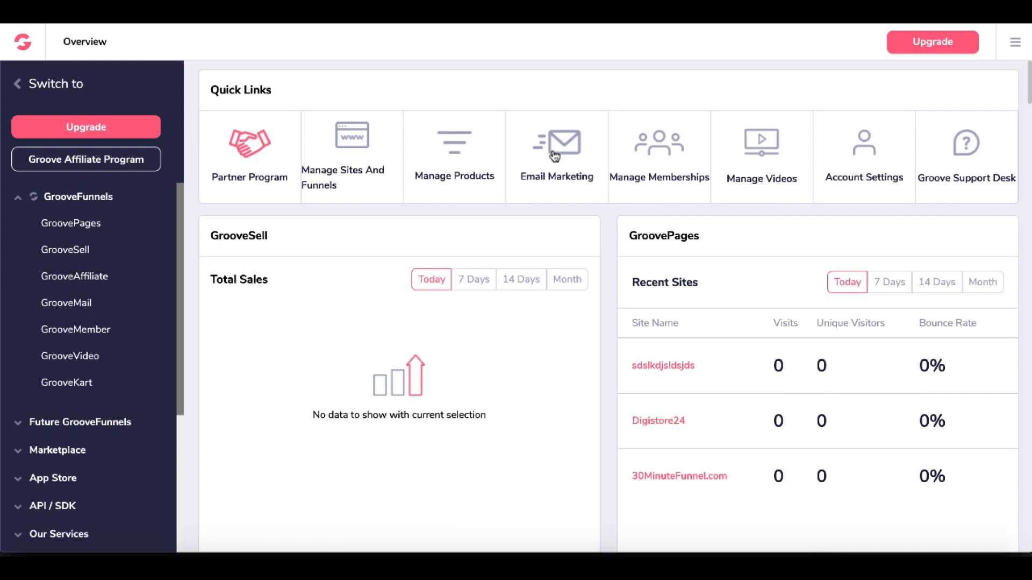
# In the email marketing lead lists, create a list named "New List" with the description "New list".
pyautogui.click(555, 156)
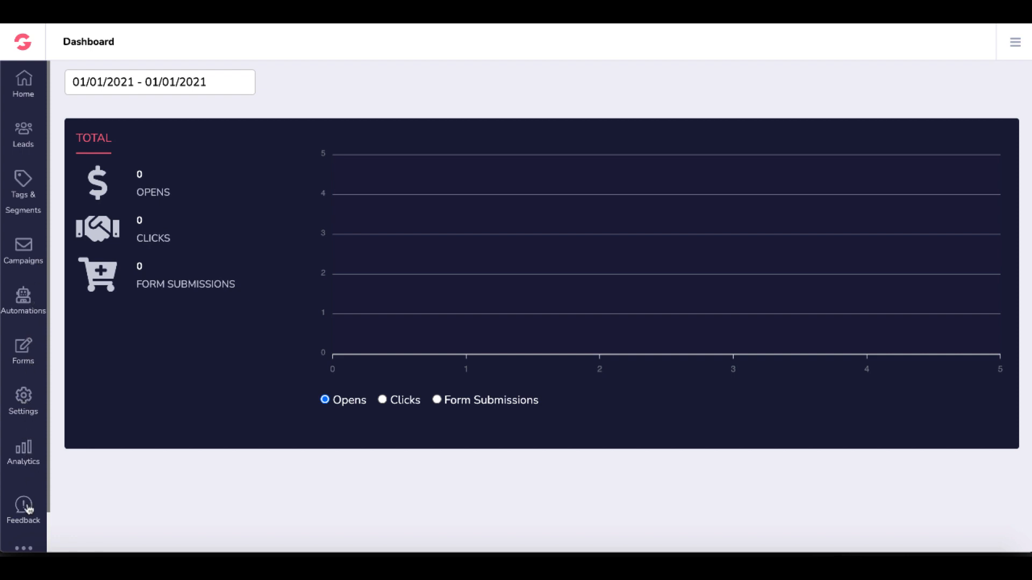
pyautogui.click(29, 138)
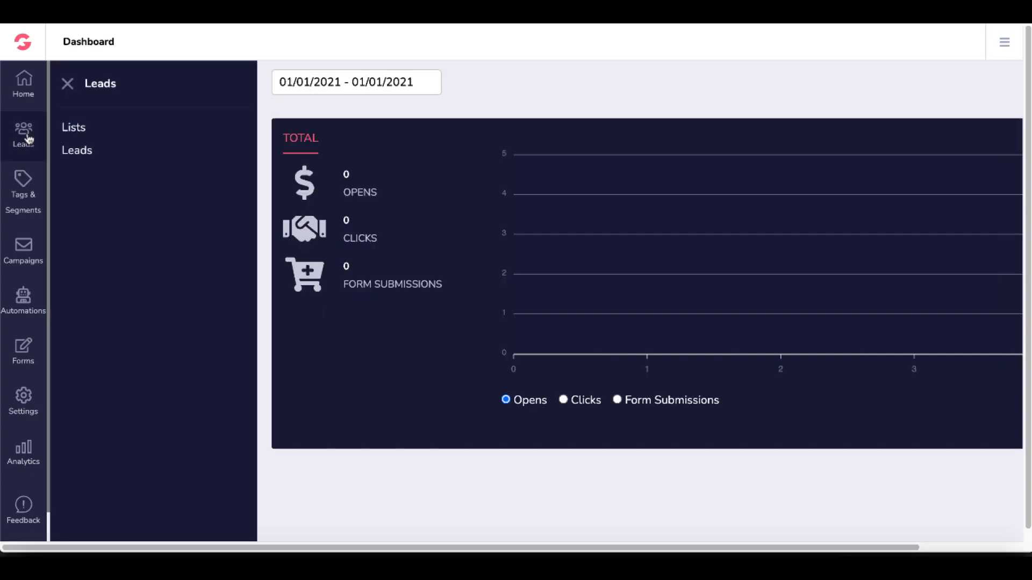
pyautogui.click(79, 132)
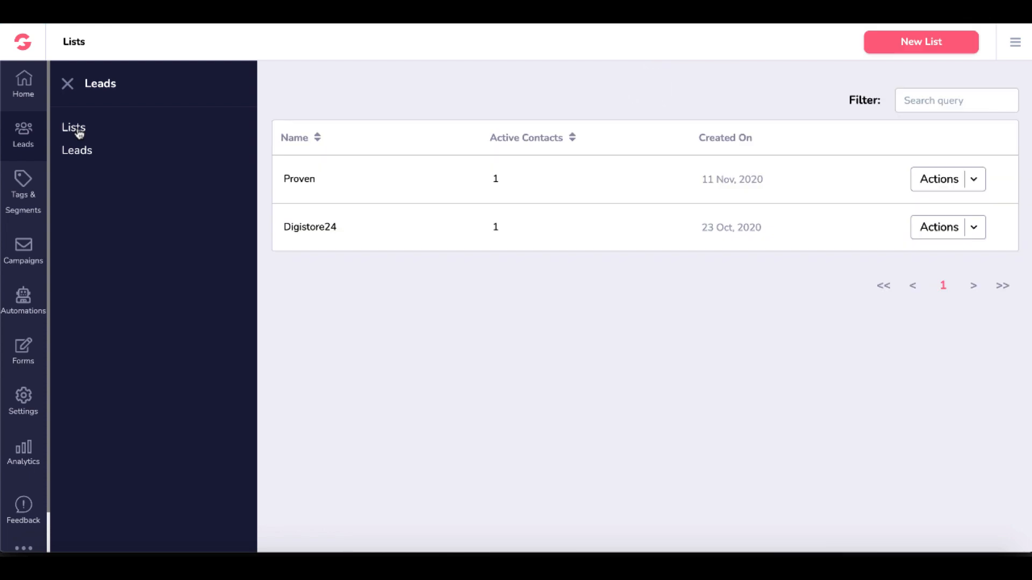
pyautogui.click(915, 45)
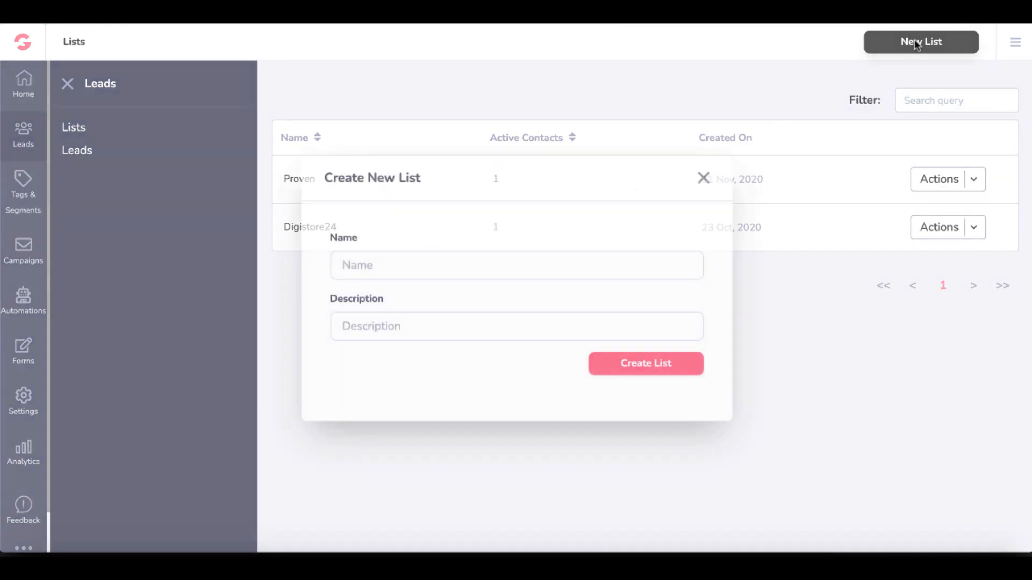
pyautogui.write('New List')
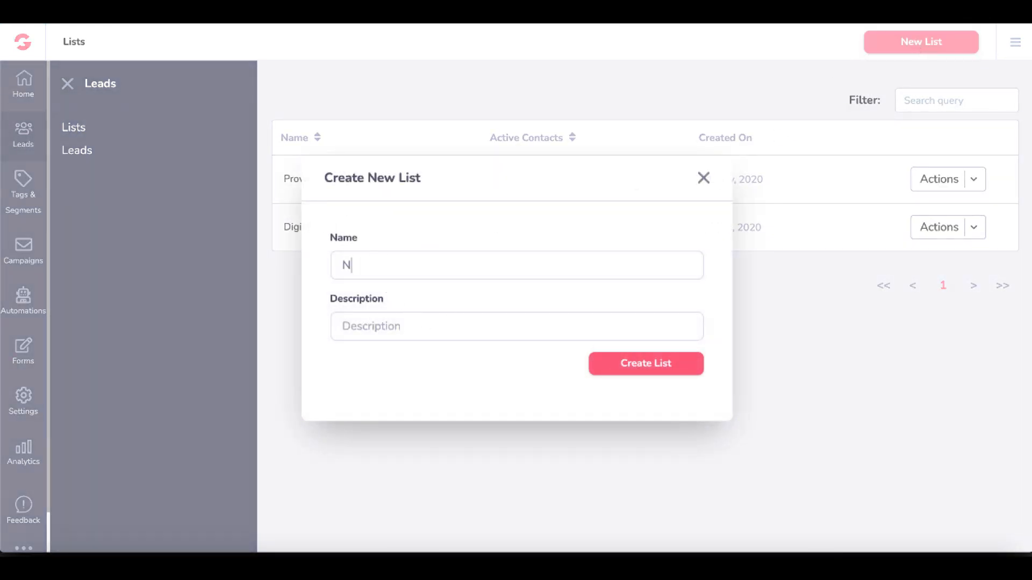
pyautogui.click(372, 323)
pyautogui.write('New list')
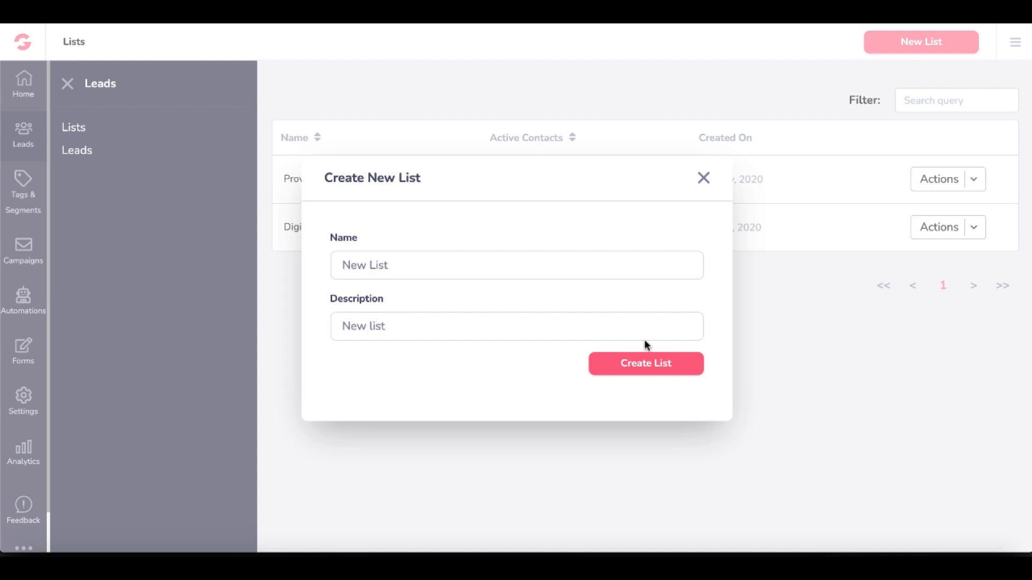
pyautogui.click(630, 364)
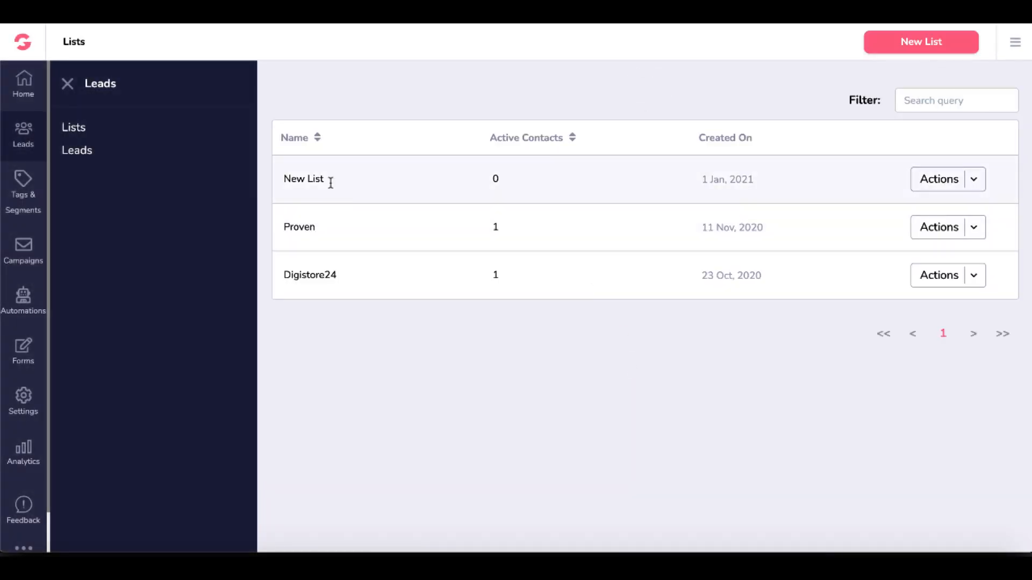
pyautogui.click(974, 181)
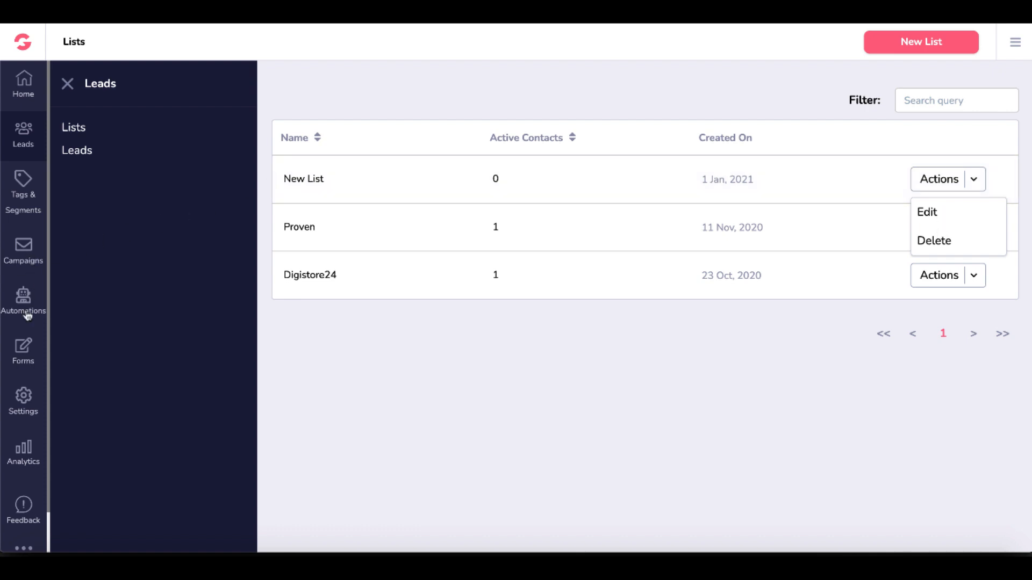
# Create an email form named "New Form".
pyautogui.click(24, 350)
pyautogui.click(87, 131)
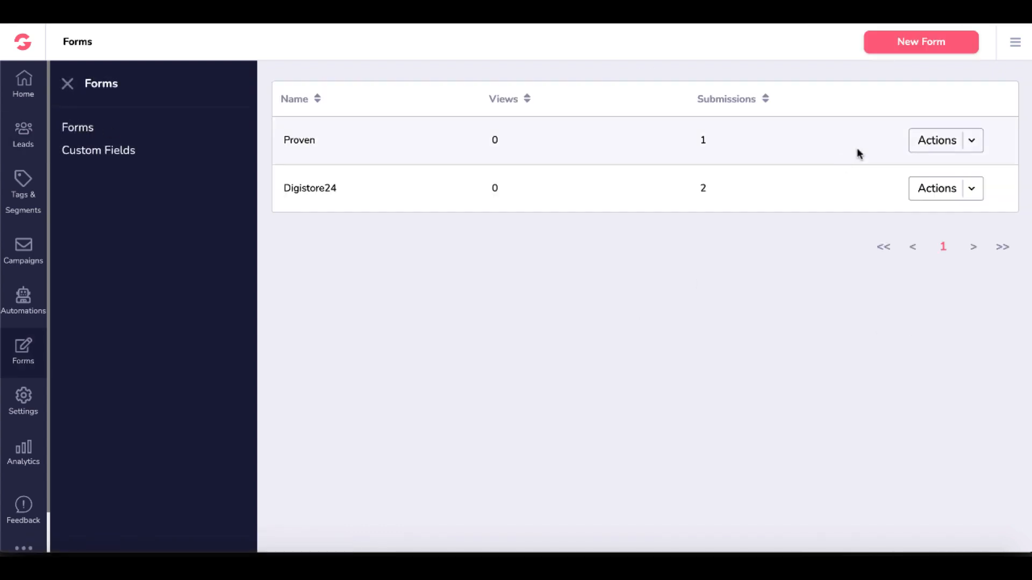
pyautogui.click(907, 49)
pyautogui.click(378, 290)
pyautogui.write('N')
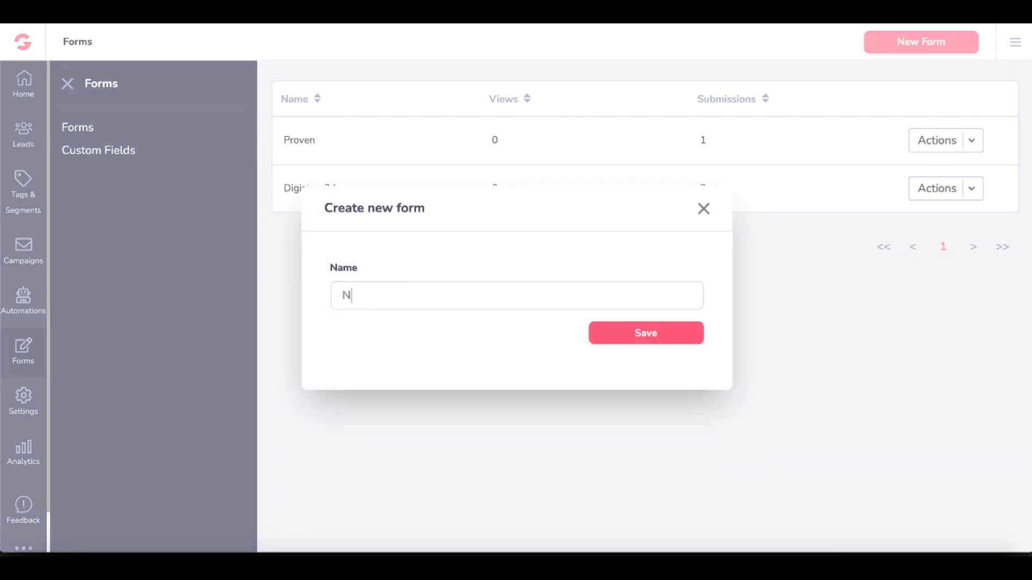
pyautogui.write('ew Form')
pyautogui.click(608, 325)
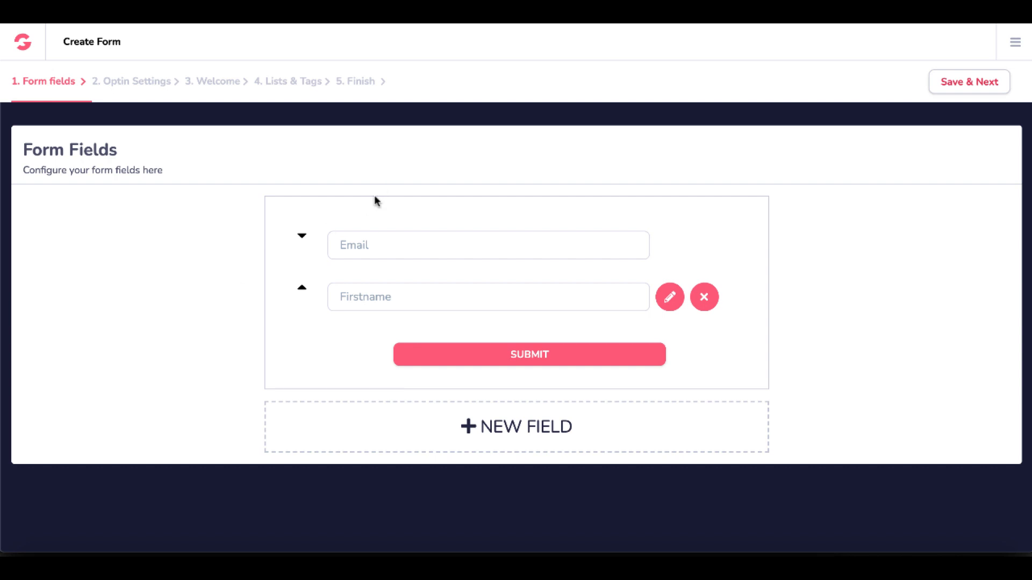
# Reorder the form fields so that Firstname sits above Email.
pyautogui.click(301, 288)
pyautogui.click(301, 235)
pyautogui.click(302, 288)
# Review the settings for creating a custom field in the form, and cancel without adding one.
pyautogui.click(491, 429)
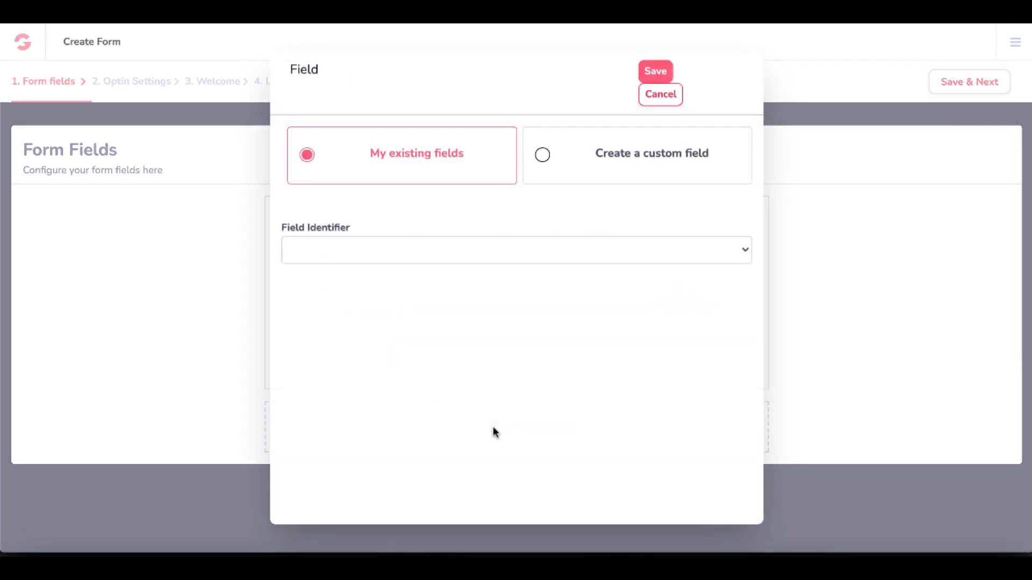
pyautogui.click(542, 156)
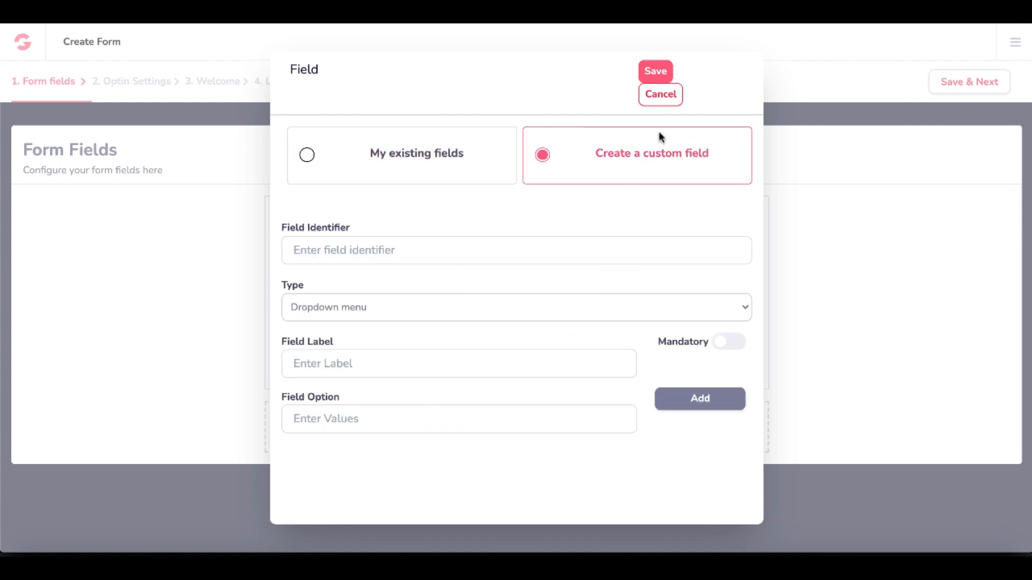
pyautogui.click(658, 96)
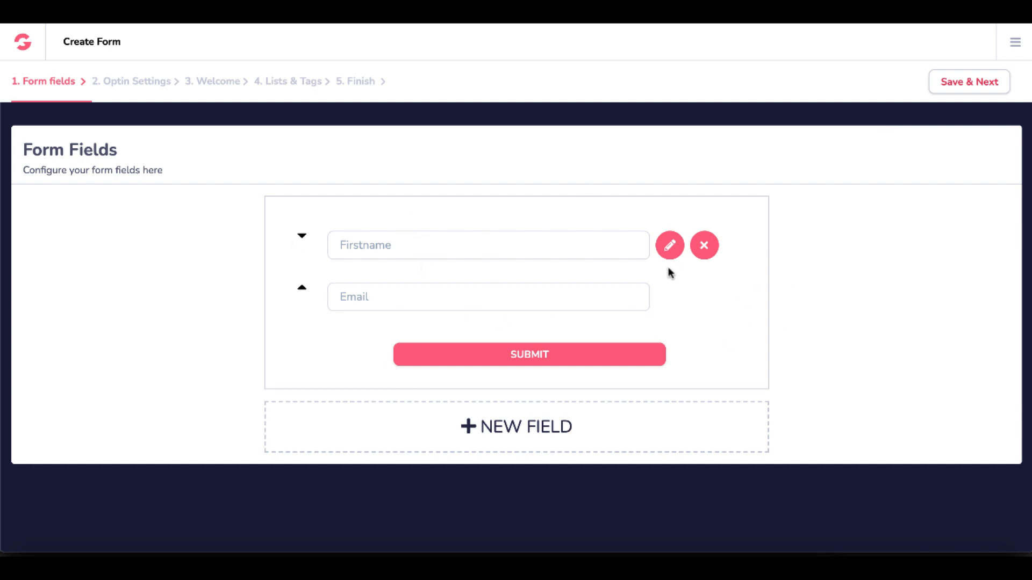
# Review the standard field identifiers available for the Firstname field, and cancel without changing it.
pyautogui.click(669, 246)
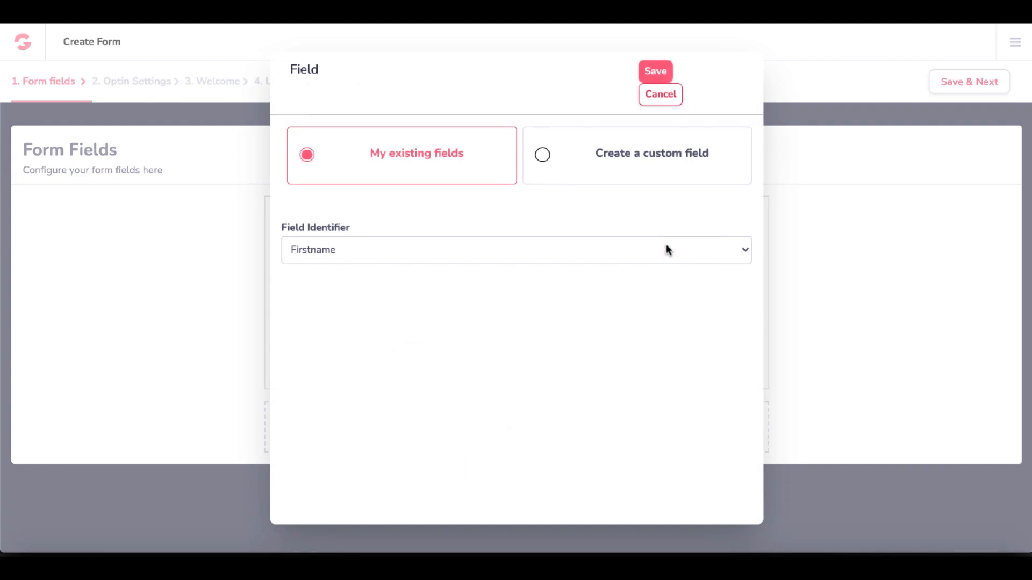
pyautogui.click(446, 263)
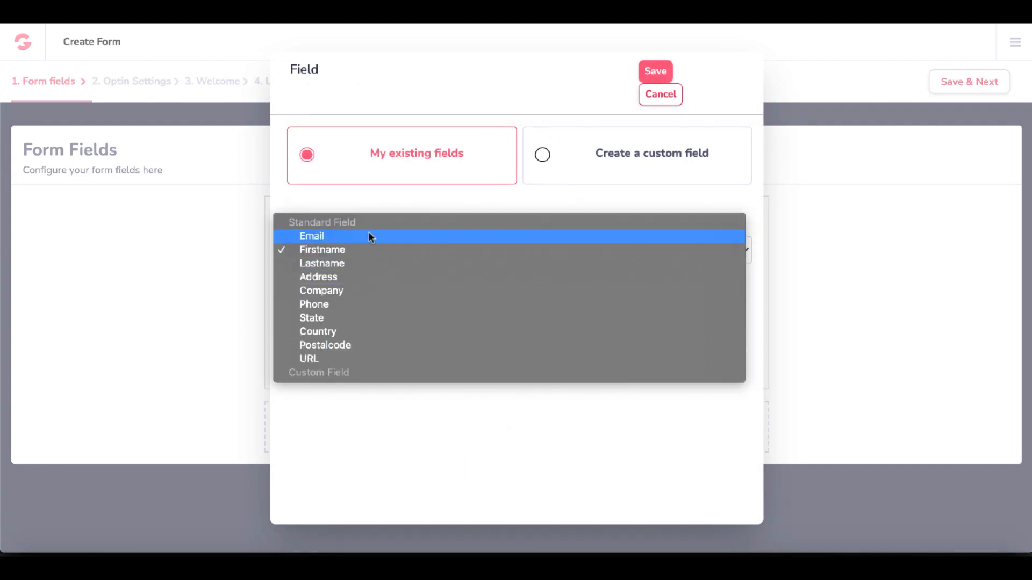
pyautogui.click(425, 100)
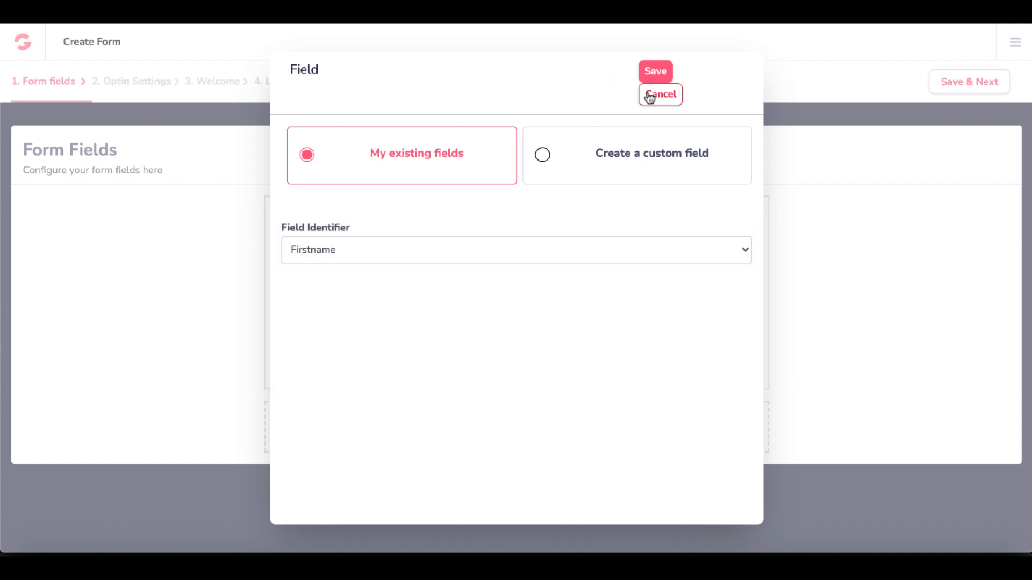
pyautogui.click(651, 102)
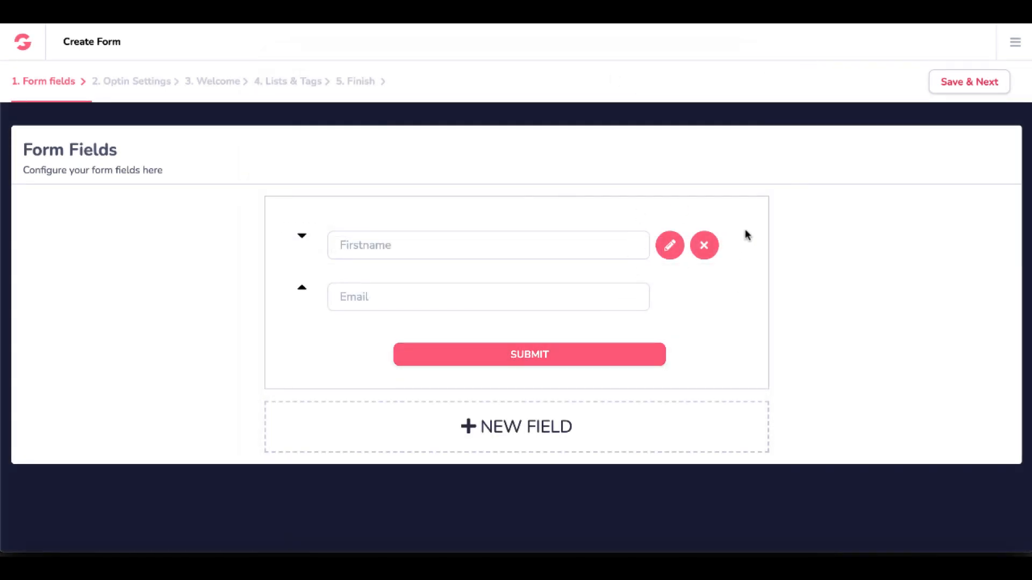
# Save the form fields and configure Double opt-in with confirmation sent by email from the sender 30MinuteMarketing.net.
pyautogui.click(948, 84)
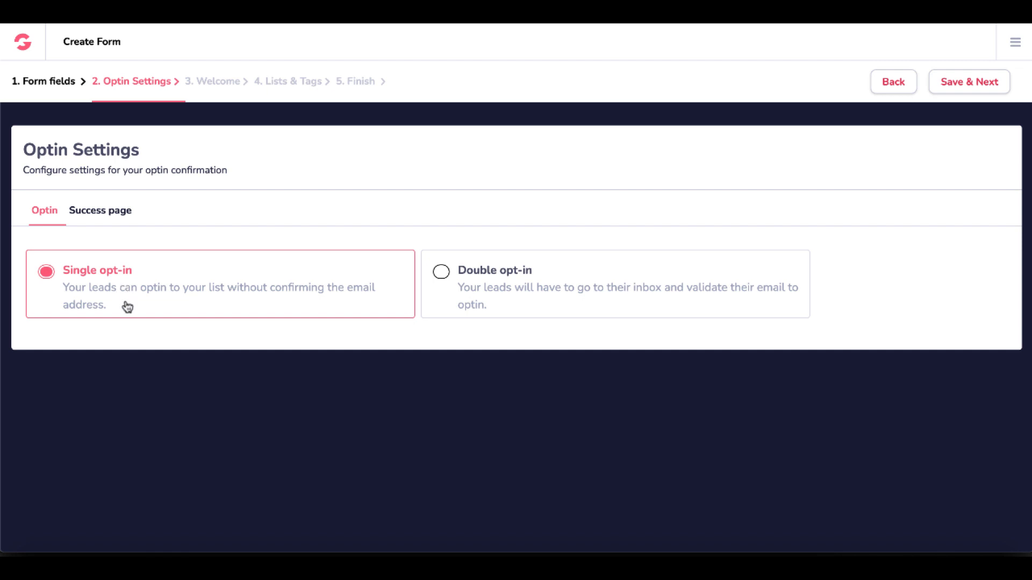
pyautogui.click(491, 304)
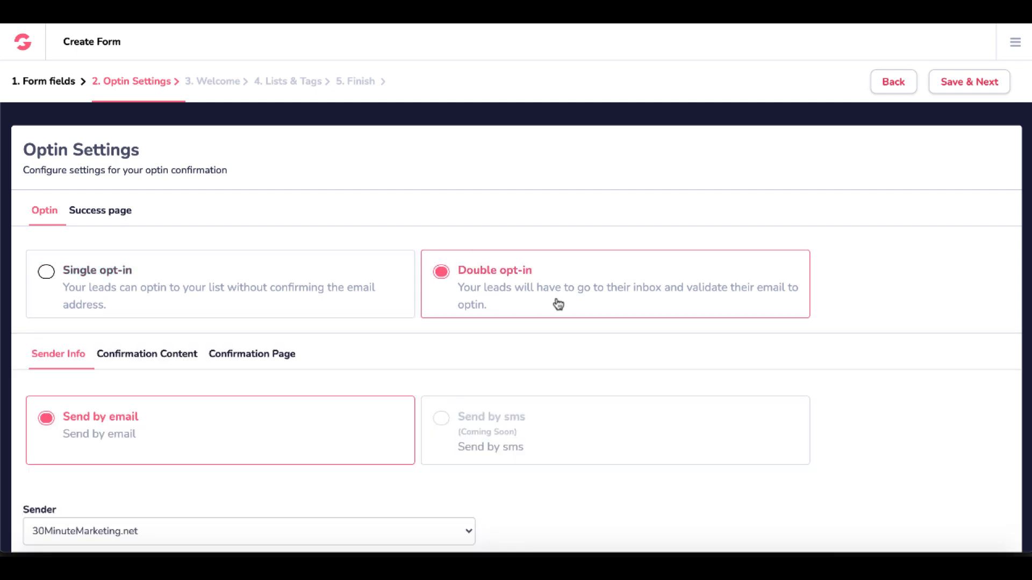
pyautogui.scroll(-2, 557, 302)
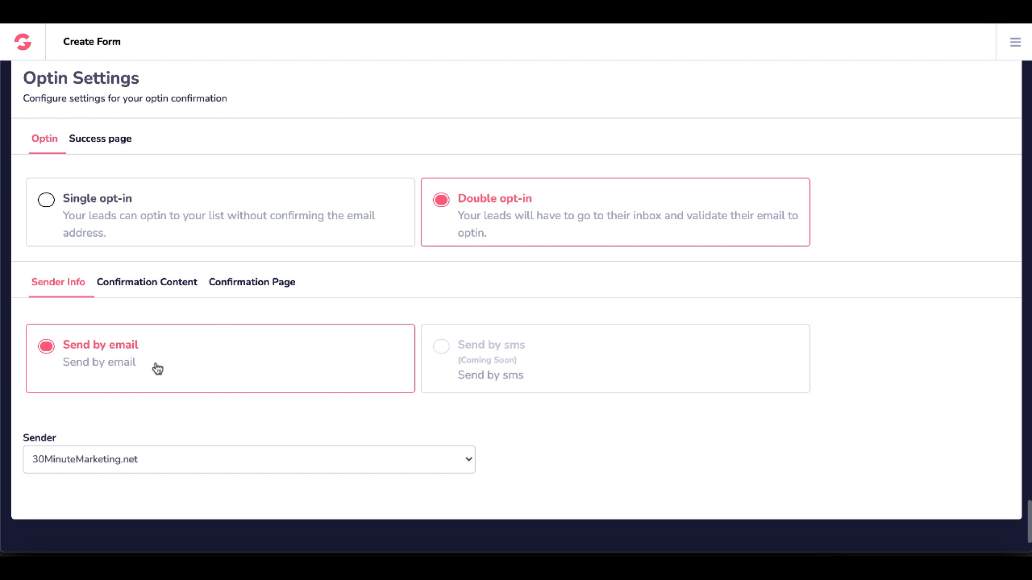
pyautogui.scroll(1, 158, 369)
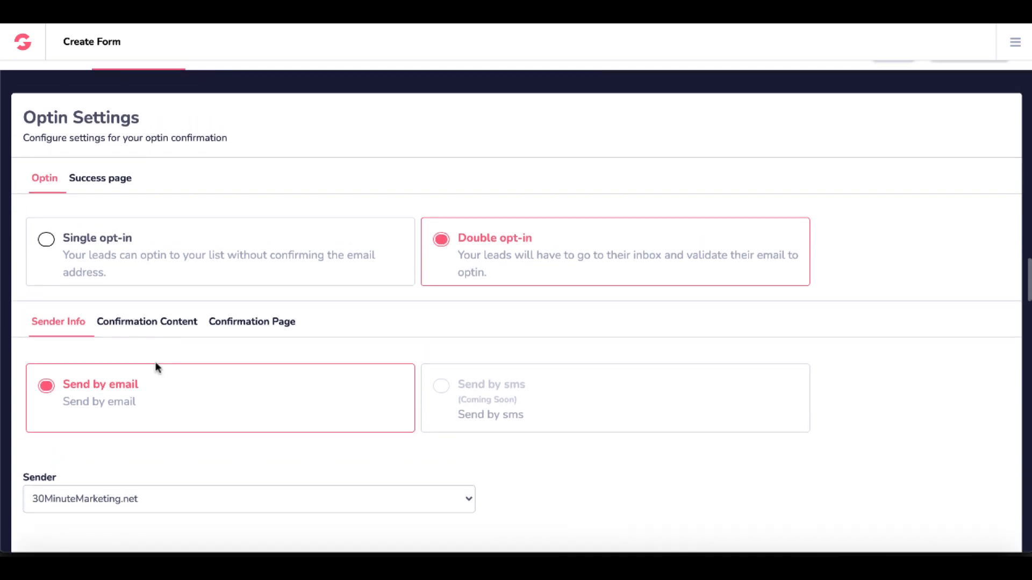
pyautogui.scroll(2, 158, 369)
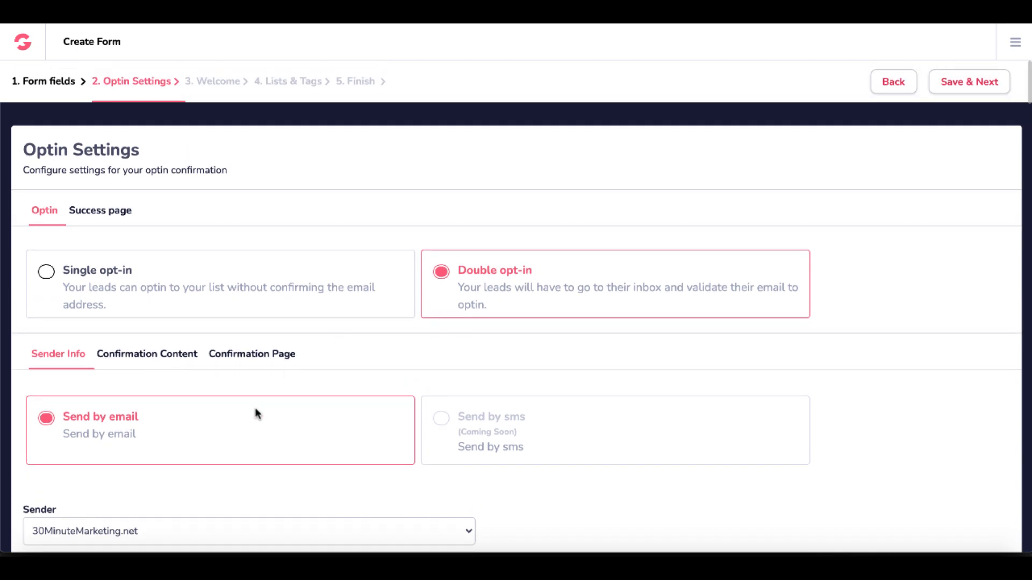
pyautogui.scroll(-3, 255, 414)
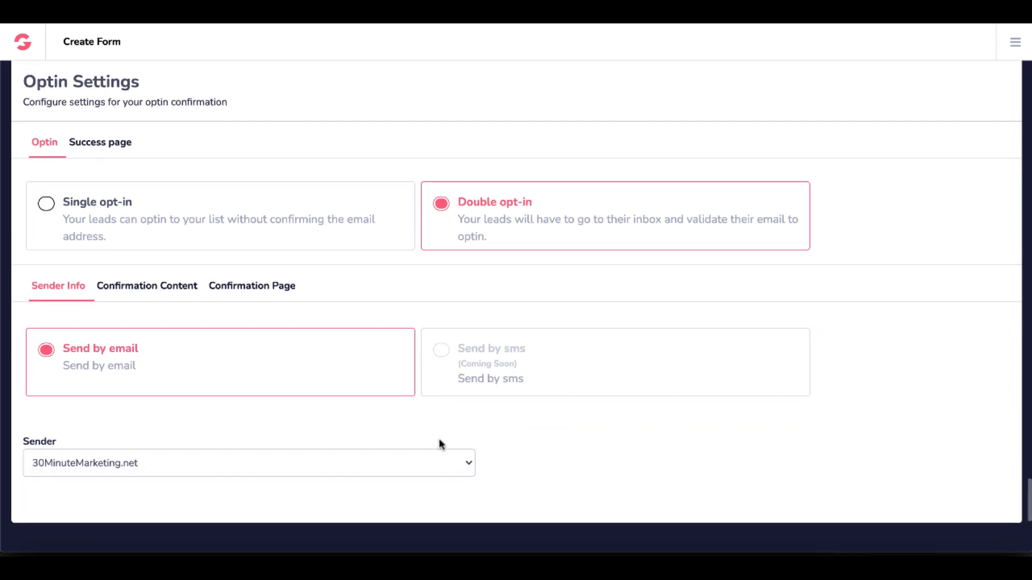
pyautogui.click(469, 468)
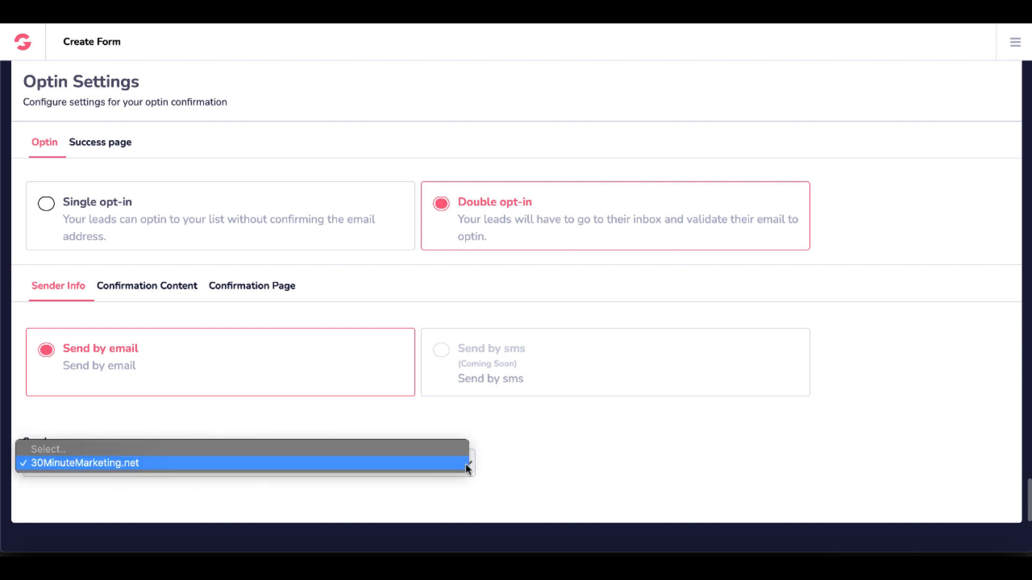
pyautogui.click(394, 463)
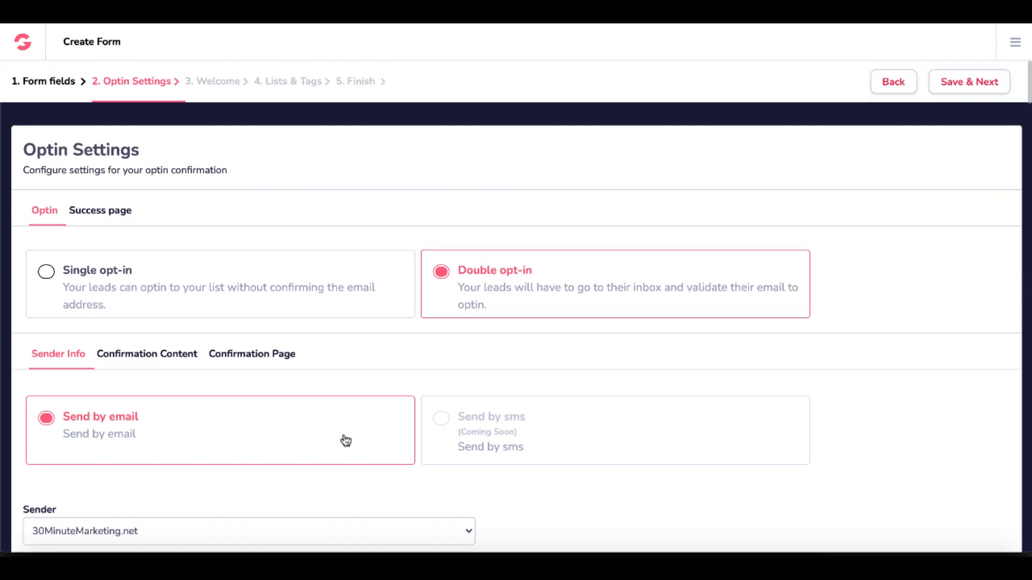
pyautogui.click(116, 215)
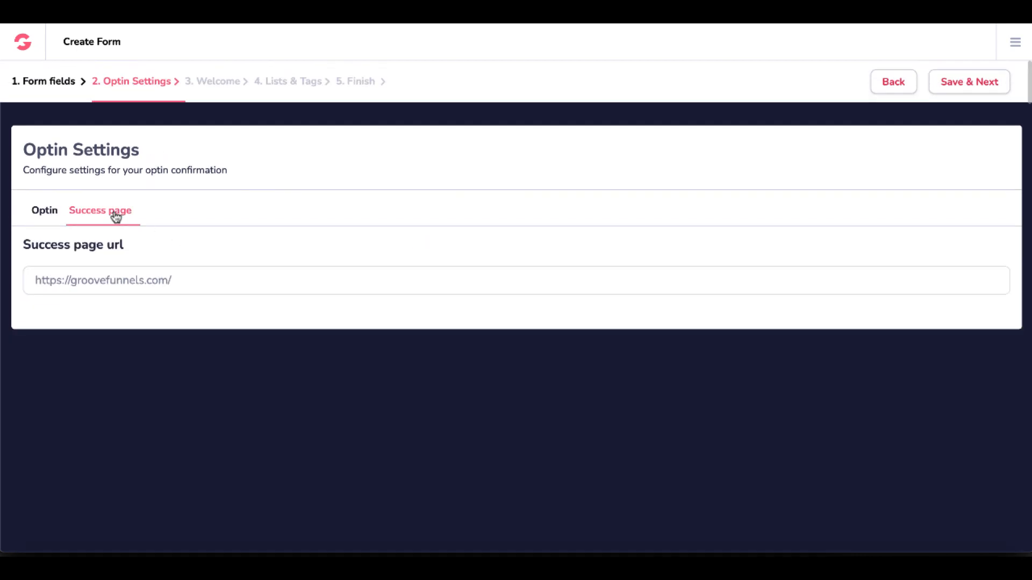
pyautogui.tripleClick(132, 278)
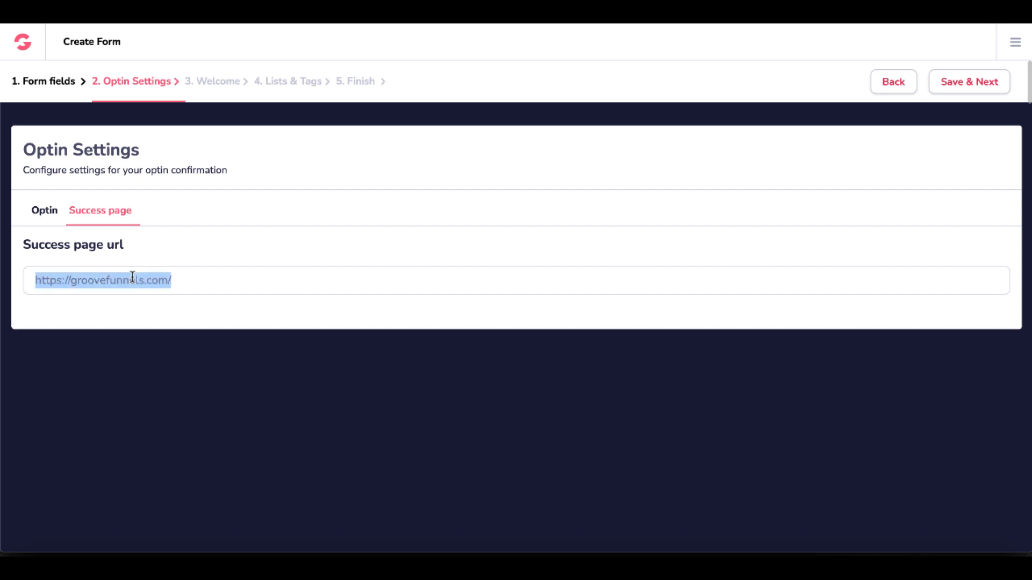
pyautogui.write('htts')
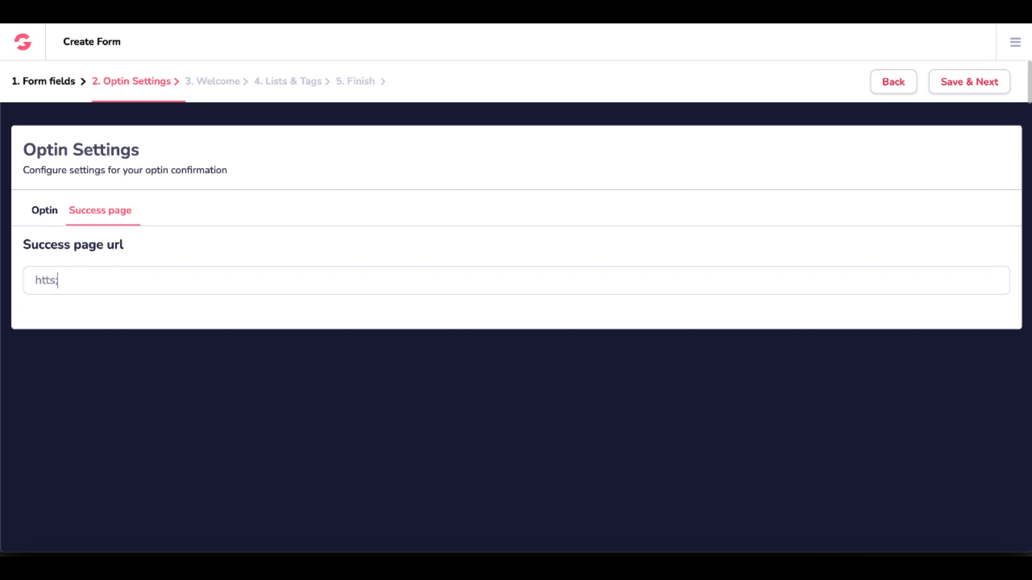
pyautogui.hotkey('ctrl', 'a')
pyautogui.write('https://30minutemarketing.net')
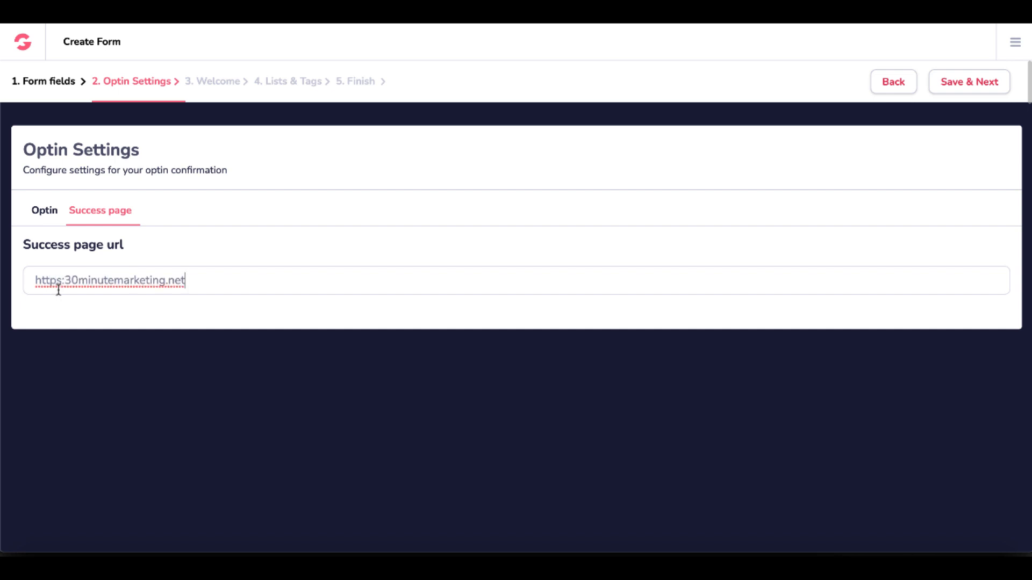
pyautogui.click(63, 280)
pyautogui.write('//')
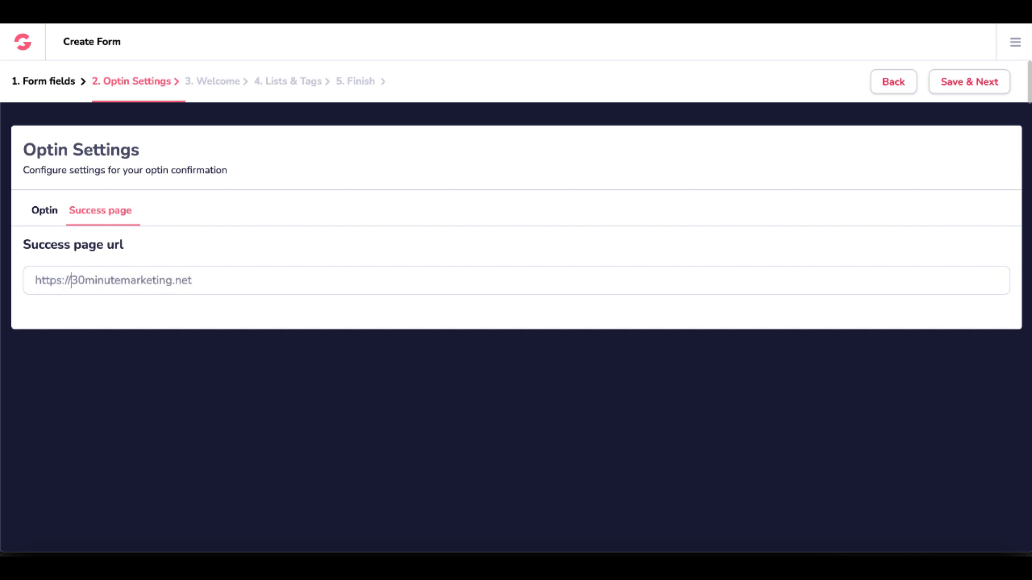
pyautogui.click(959, 81)
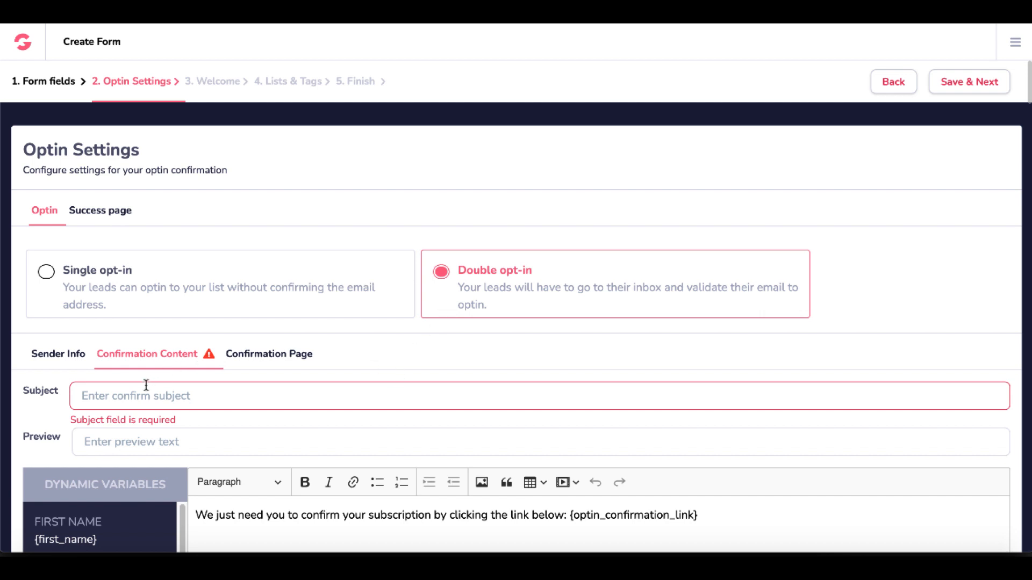
# Enter "Welcome to 30MinuteMarketing.net" as the subject of the opt-in confirmation email.
pyautogui.click(132, 397)
pyautogui.write('Welc')
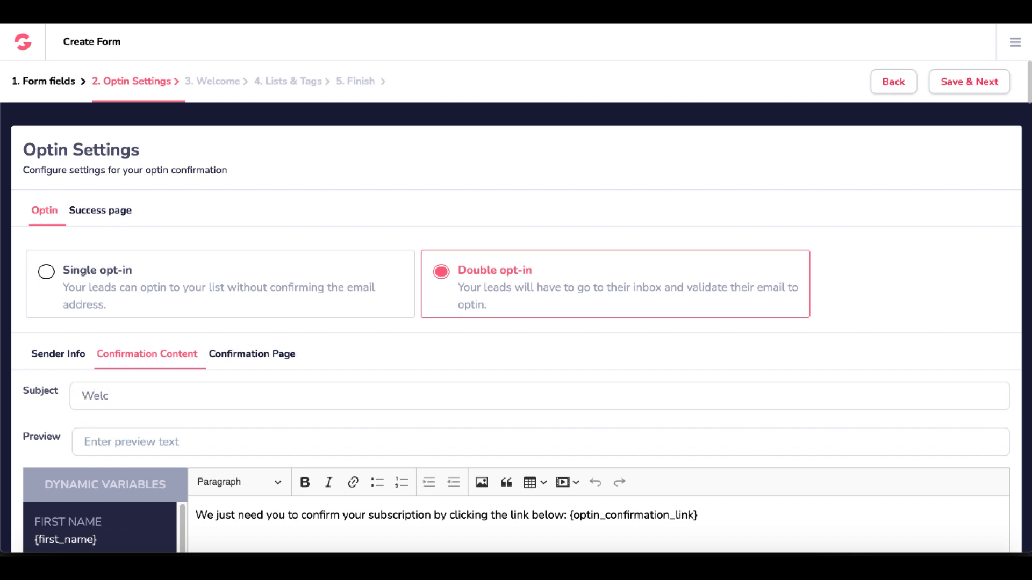
pyautogui.write('ome to 30MinuteMarketing.net')
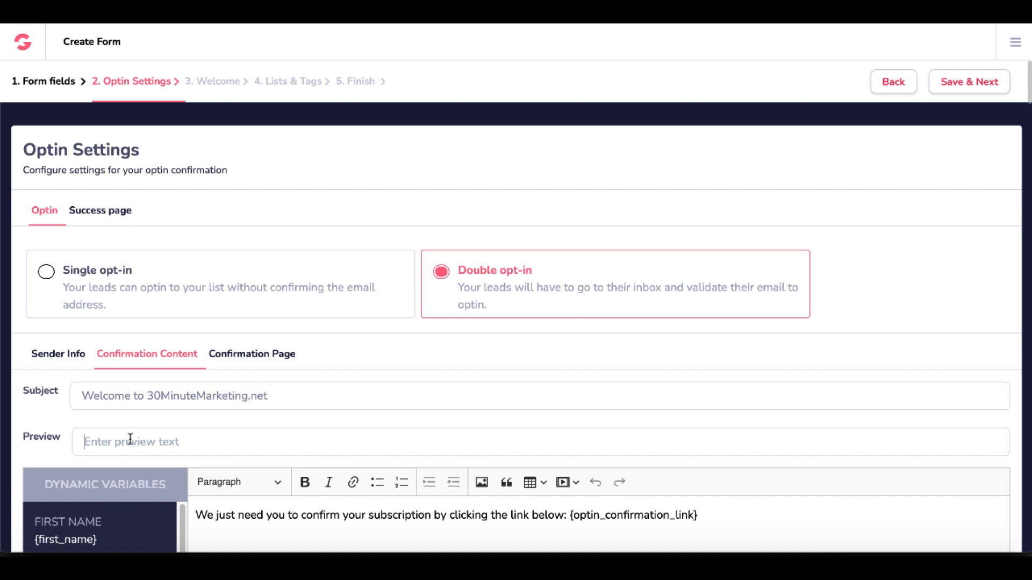
pyautogui.write('This is Pr')
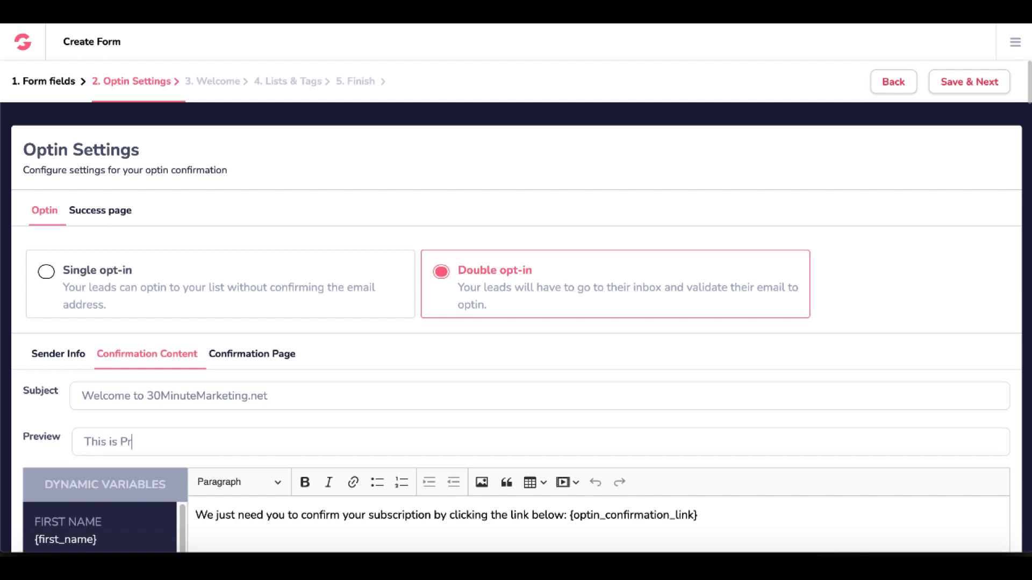
# Enter "This is Preview Text" as the preview text of the opt-in confirmation email.
pyautogui.write('eview Text')
# Add the greeting "Hello {first_name}" on its own line above the confirmation email's message, followed by a blank line.
pyautogui.scroll(-2, 365, 363)
pyautogui.scroll(-2, 364, 368)
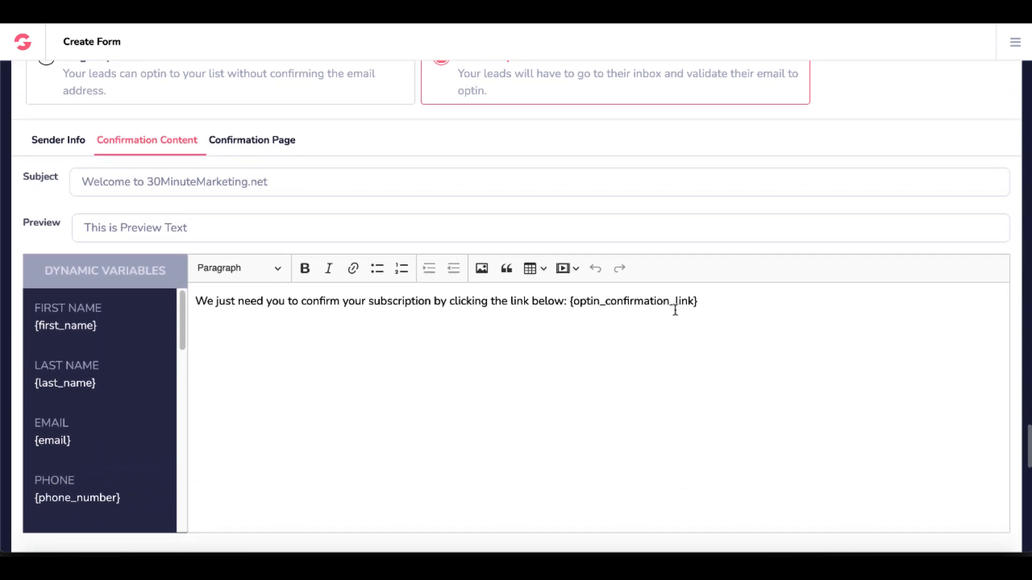
pyautogui.scroll(-1, 376, 337)
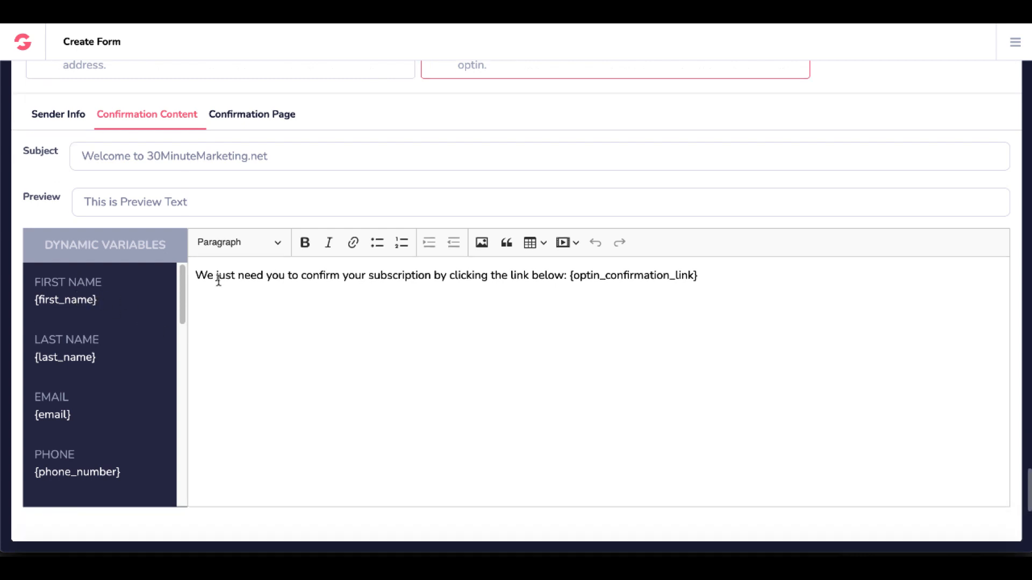
pyautogui.click(197, 274)
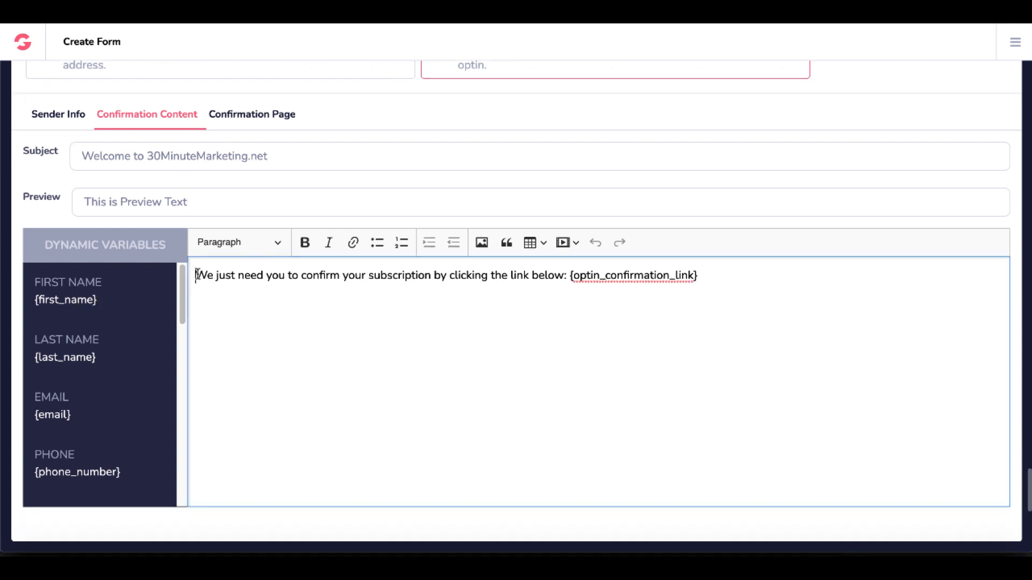
pyautogui.press('Return')
pyautogui.press('Return')
pyautogui.press('Up')
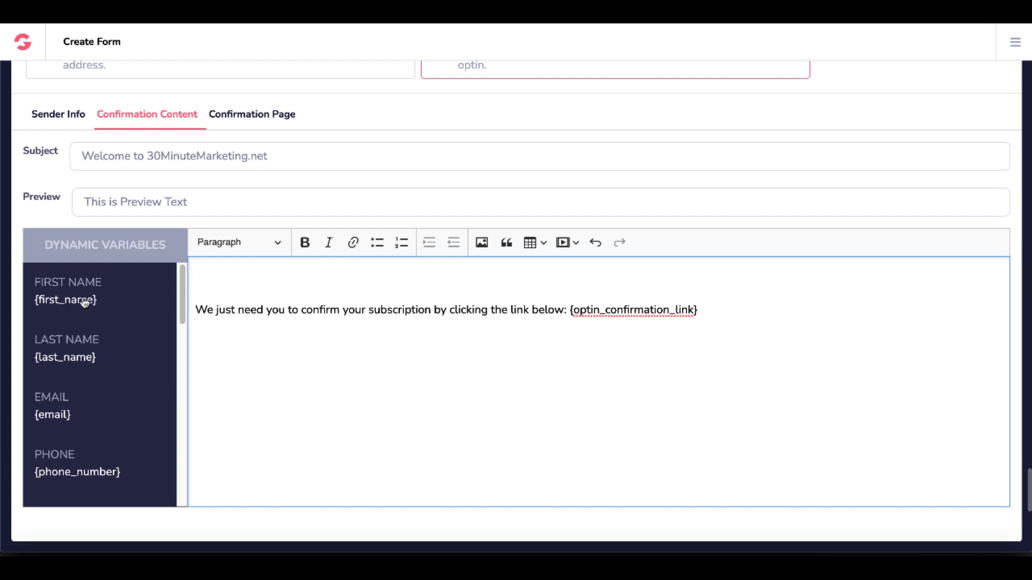
pyautogui.click(70, 290)
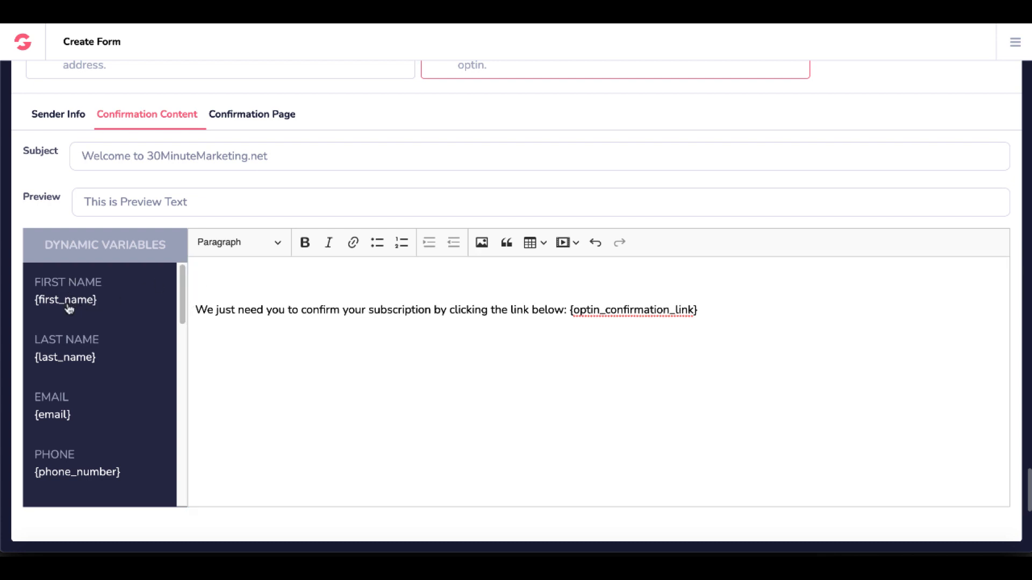
pyautogui.click(69, 308)
pyautogui.moveTo(260, 327); pyautogui.dragTo(192, 331)
pyautogui.hotkey('ctrl', 'c')
pyautogui.press('BackSpace')
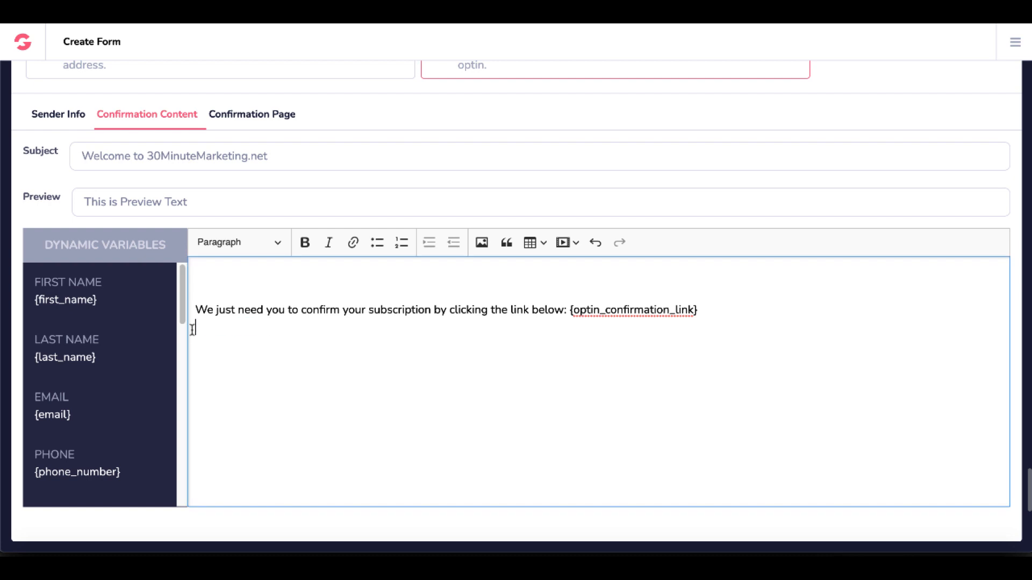
pyautogui.click(217, 281)
pyautogui.hotkey('ctrl', 'v')
pyautogui.write('Hello')
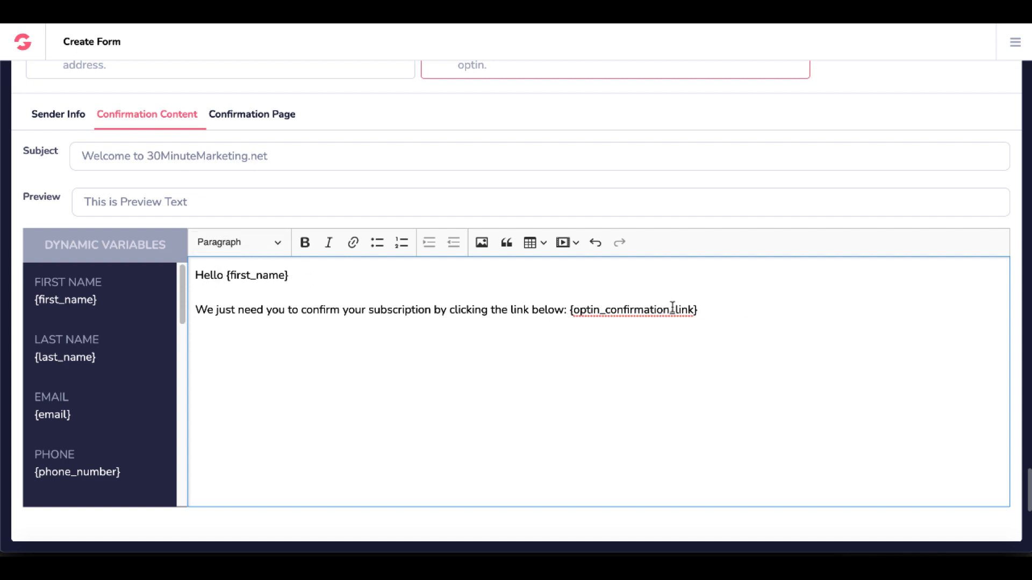
pyautogui.scroll(2, 711, 350)
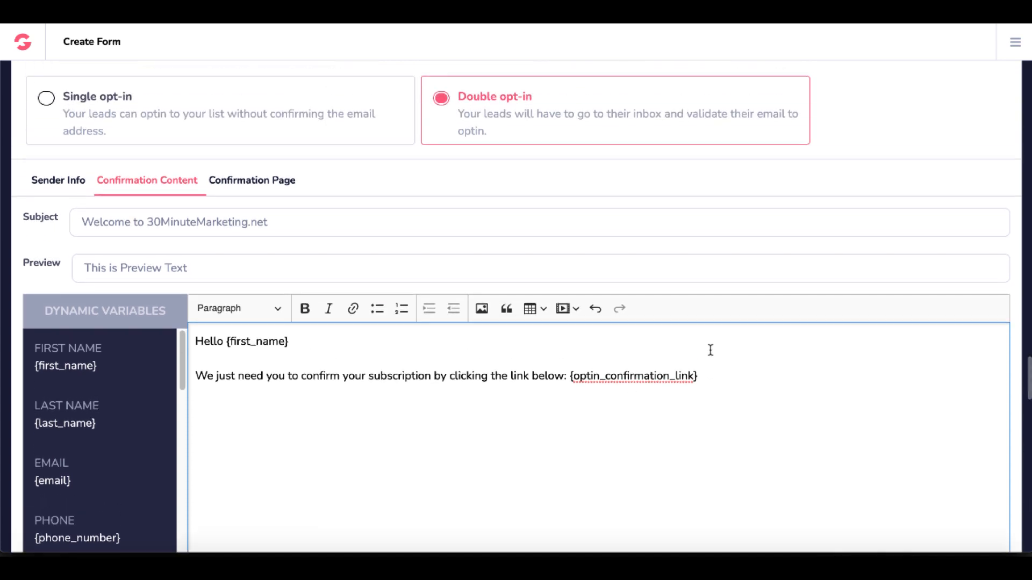
pyautogui.click(256, 210)
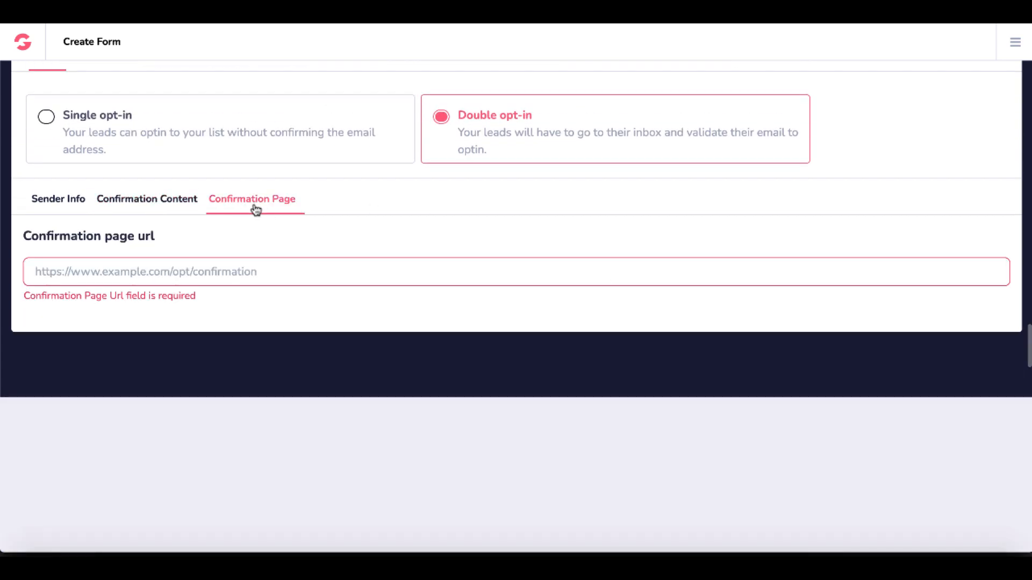
pyautogui.click(84, 280)
pyautogui.write('https;')
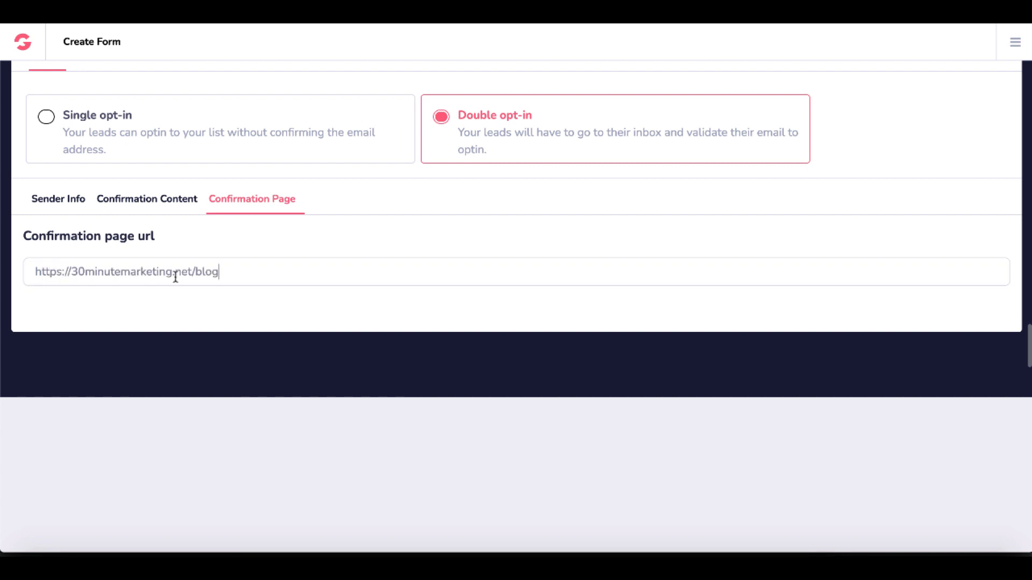
pyautogui.tripleClick(228, 271)
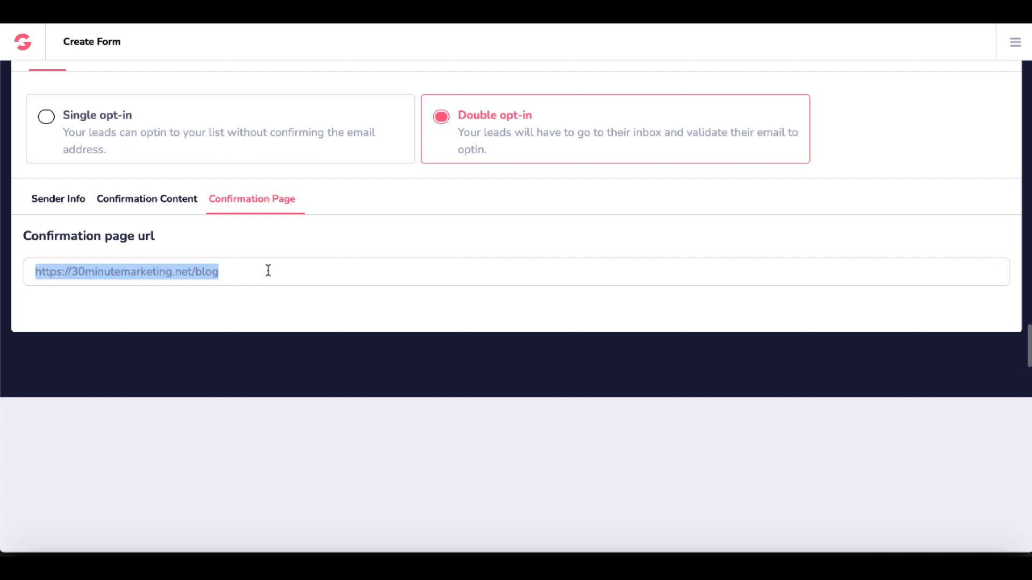
pyautogui.scroll(3, 399, 290)
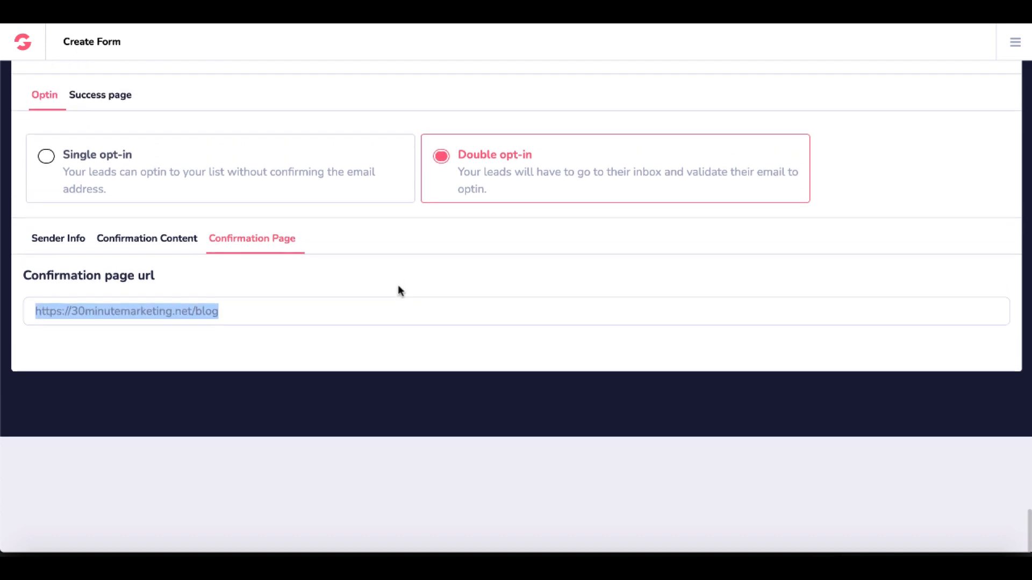
pyautogui.scroll(1, 398, 291)
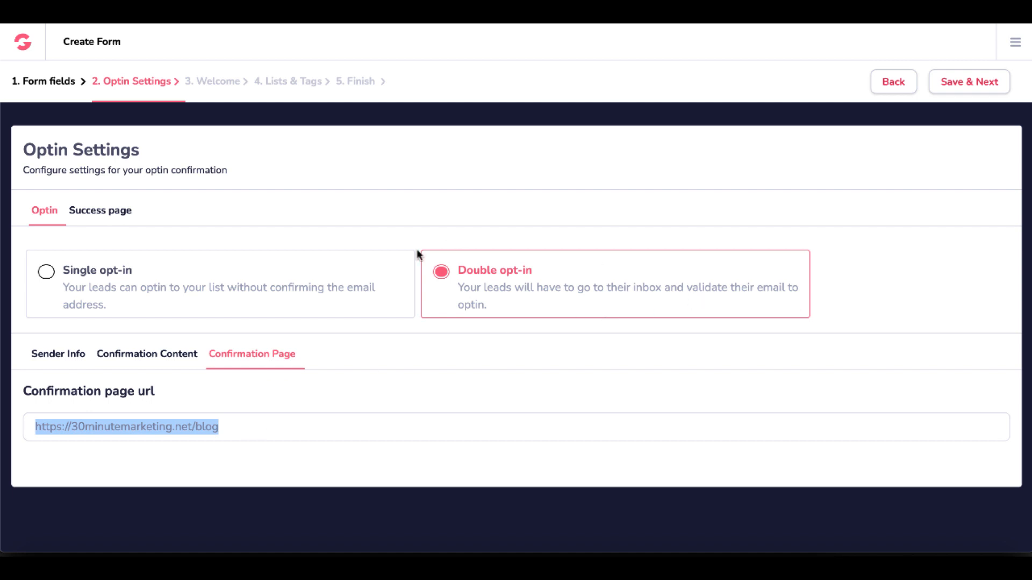
pyautogui.click(980, 87)
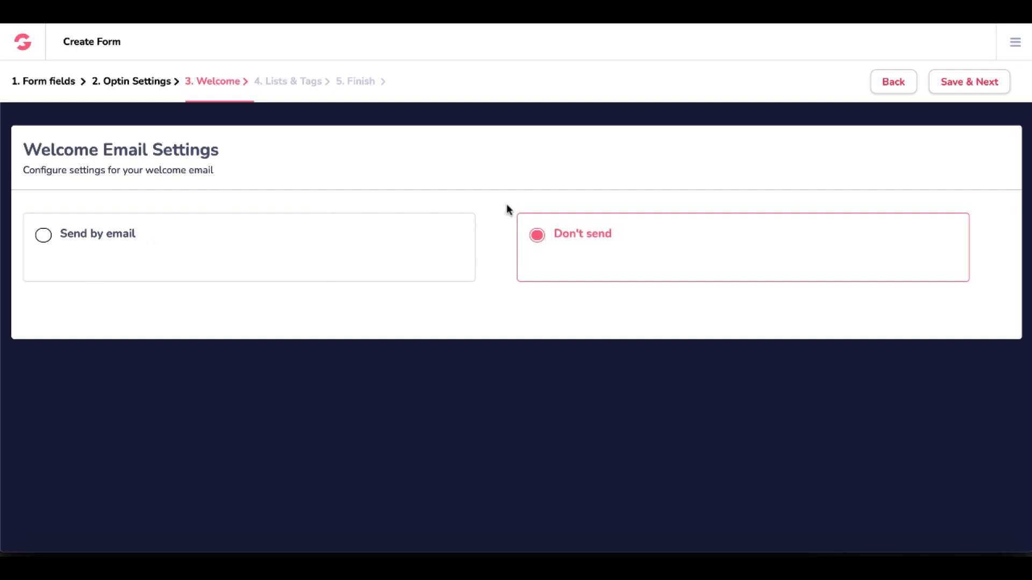
# Look at the welcome email's Send by email settings, choose Don't send instead, and save the welcome settings.
pyautogui.click(49, 236)
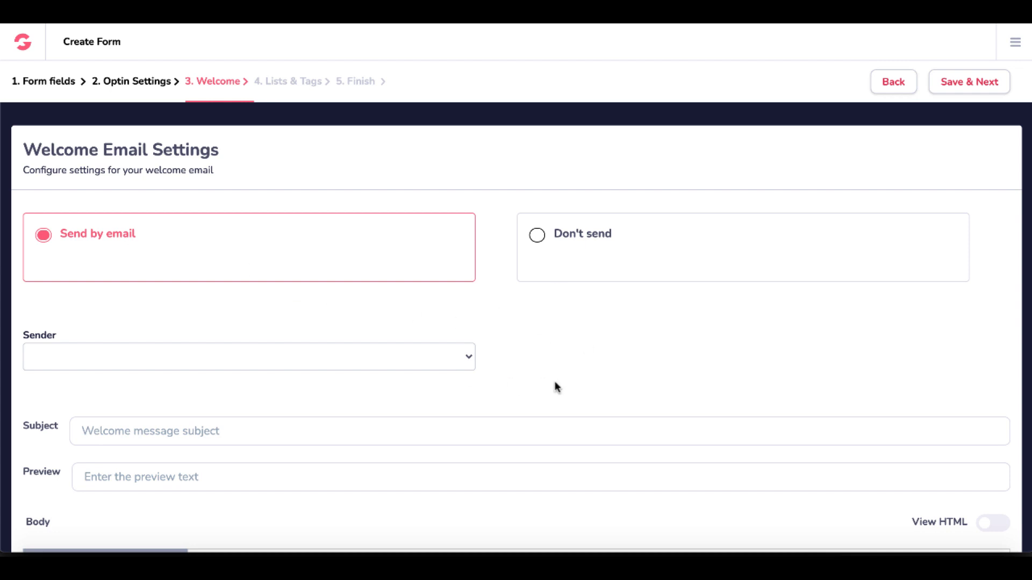
pyautogui.click(537, 237)
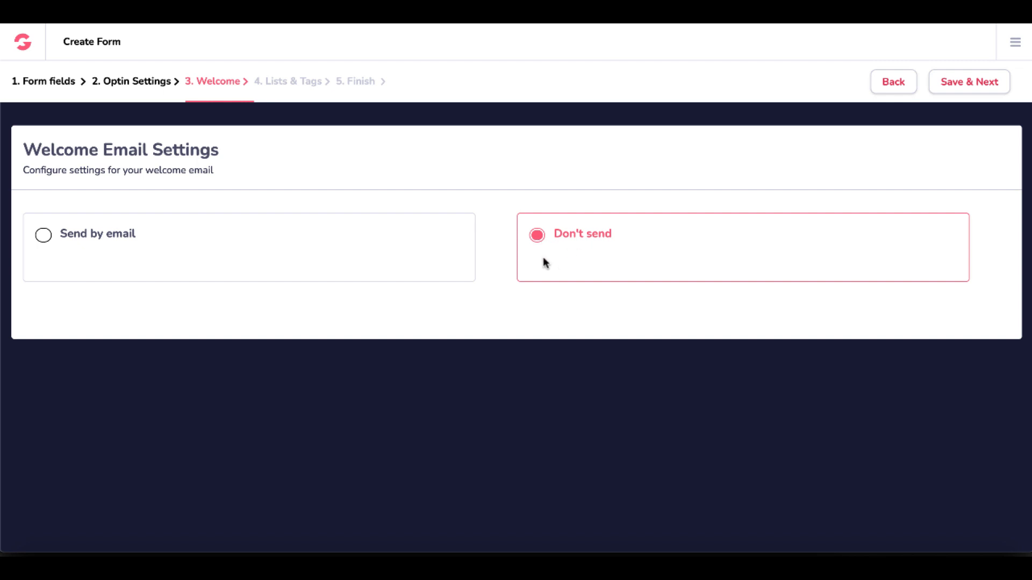
pyautogui.click(442, 258)
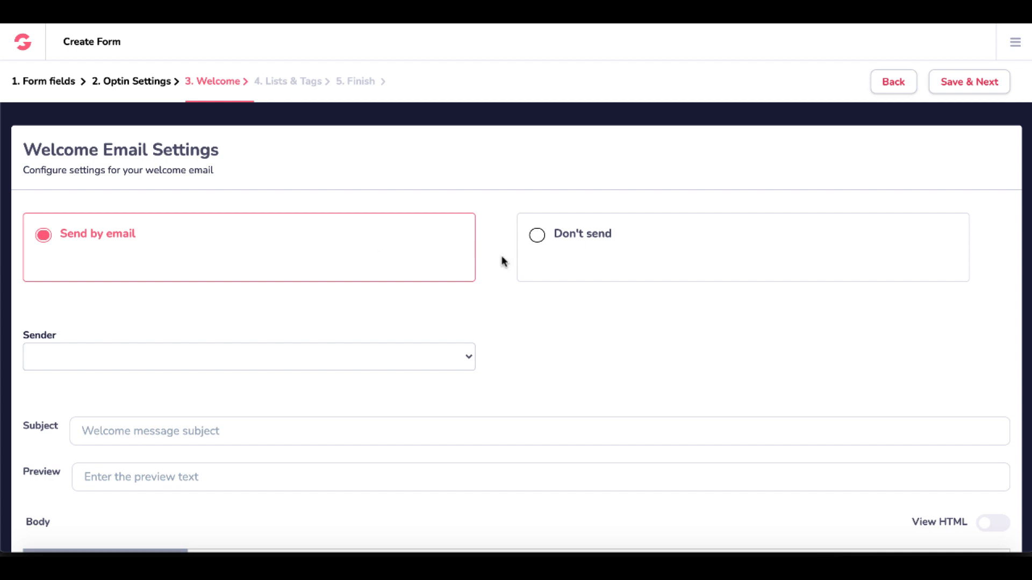
pyautogui.click(544, 241)
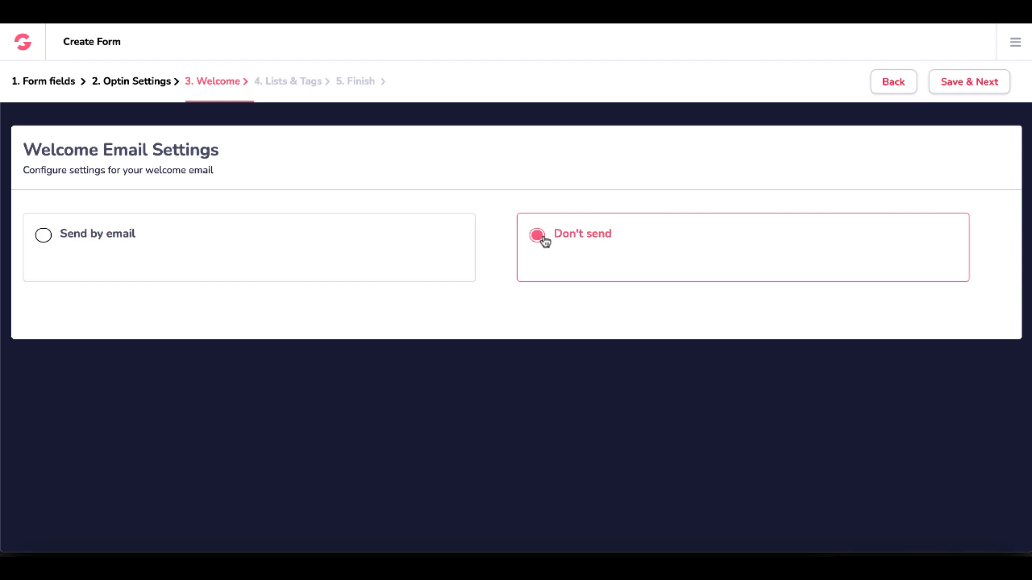
pyautogui.click(950, 89)
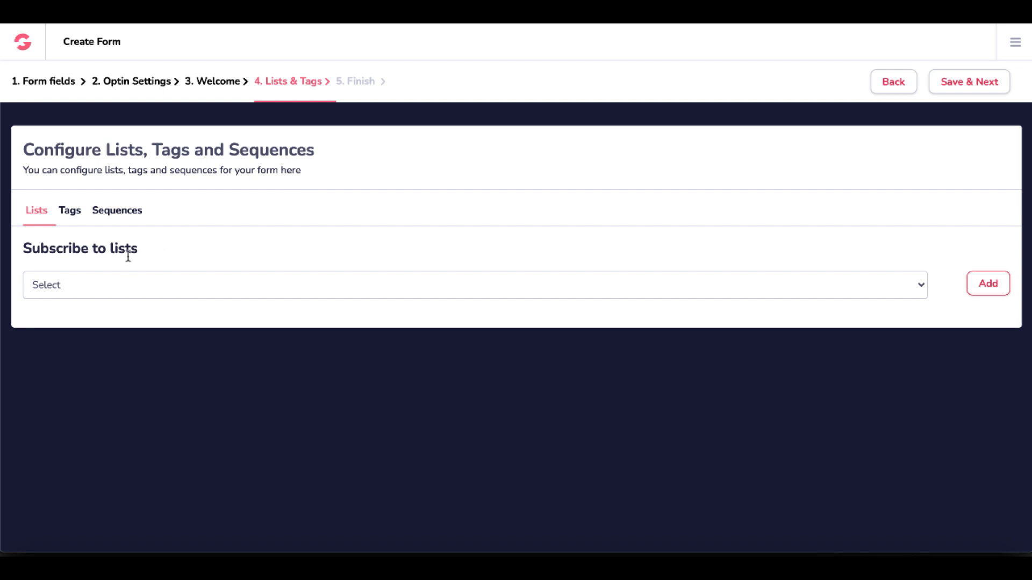
# Select New List as the list to subscribe leads to, and review the form's tag and sequence options.
pyautogui.click(116, 287)
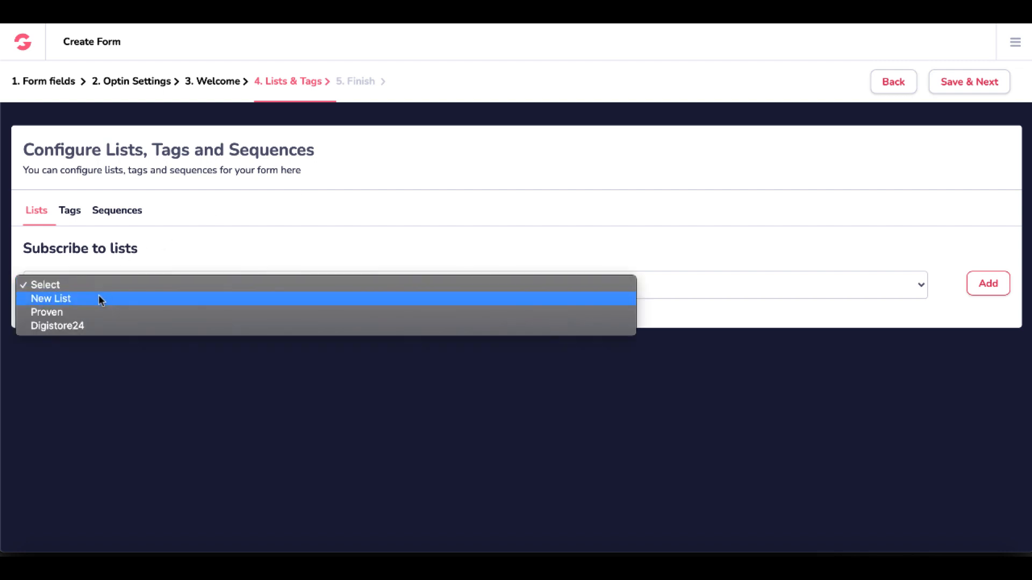
pyautogui.click(99, 298)
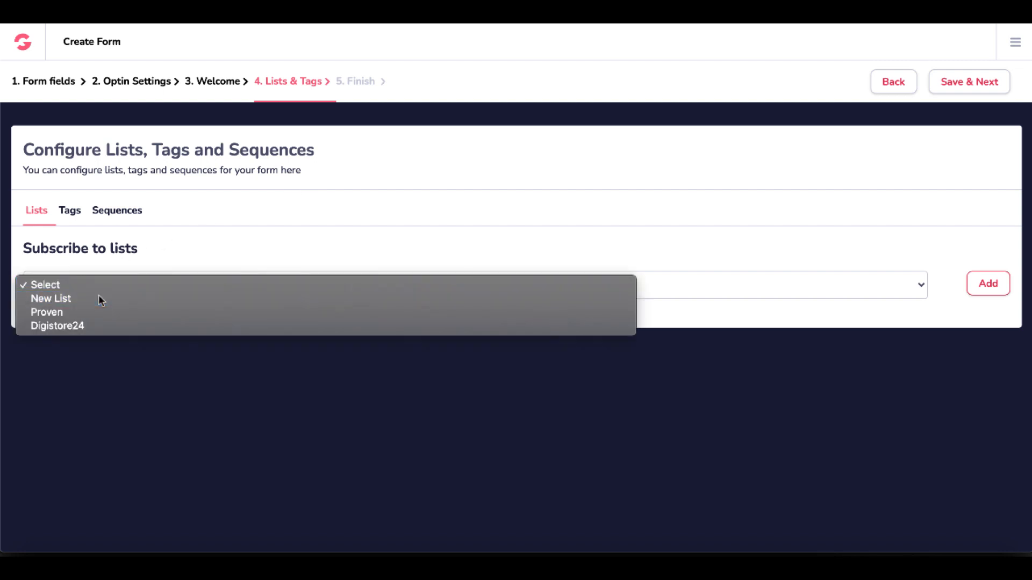
pyautogui.click(68, 215)
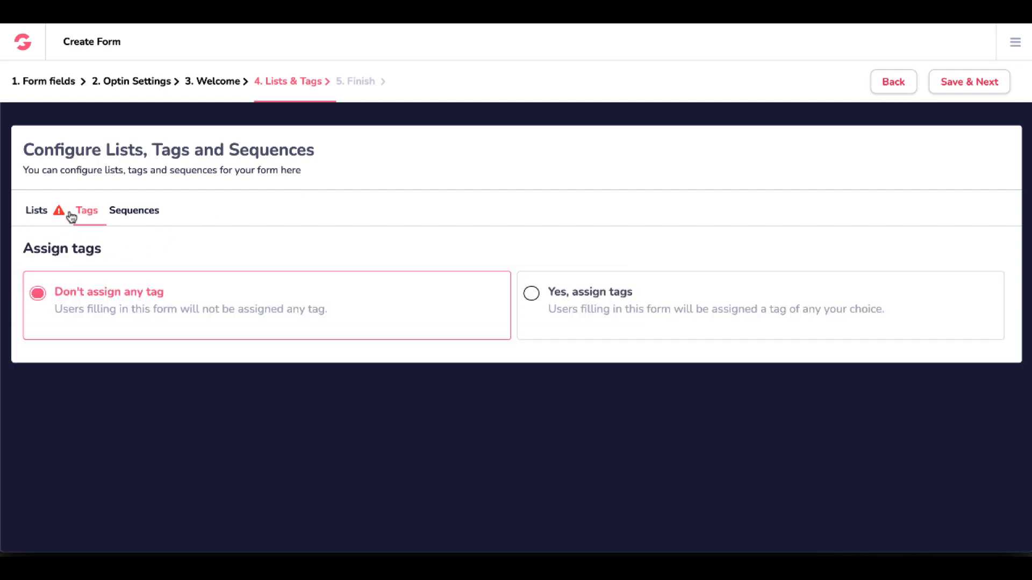
pyautogui.click(133, 217)
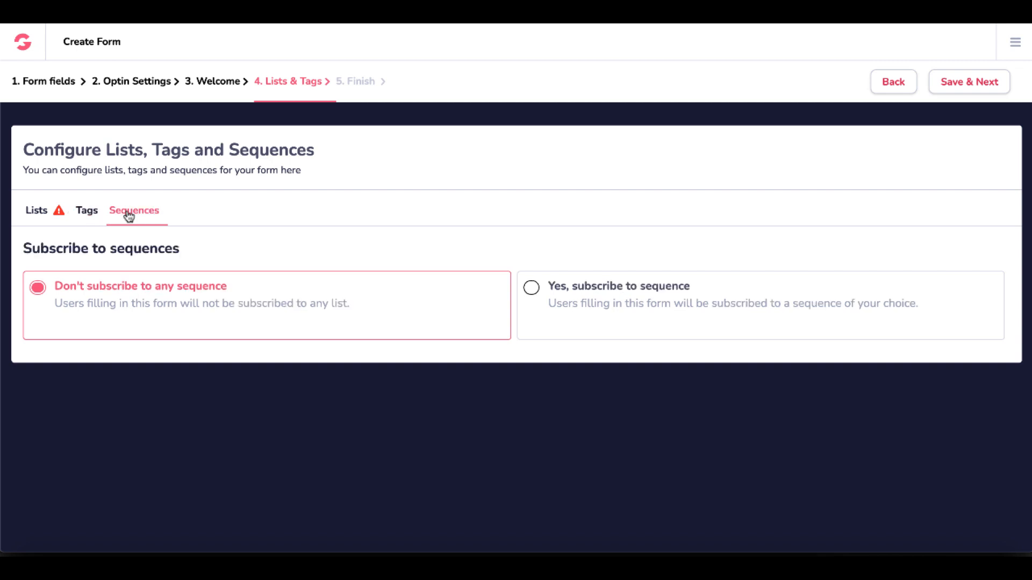
pyautogui.click(90, 214)
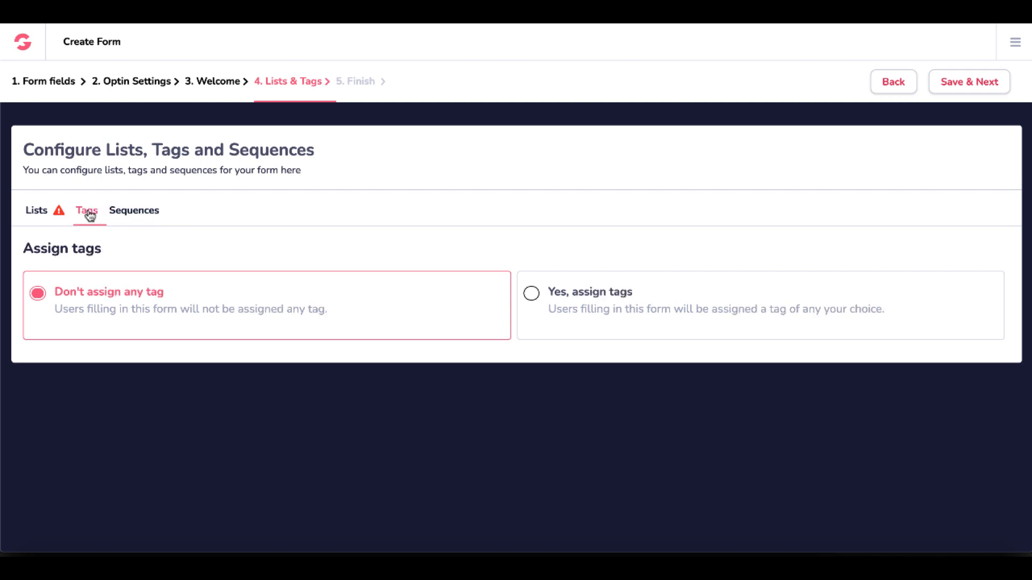
pyautogui.click(48, 208)
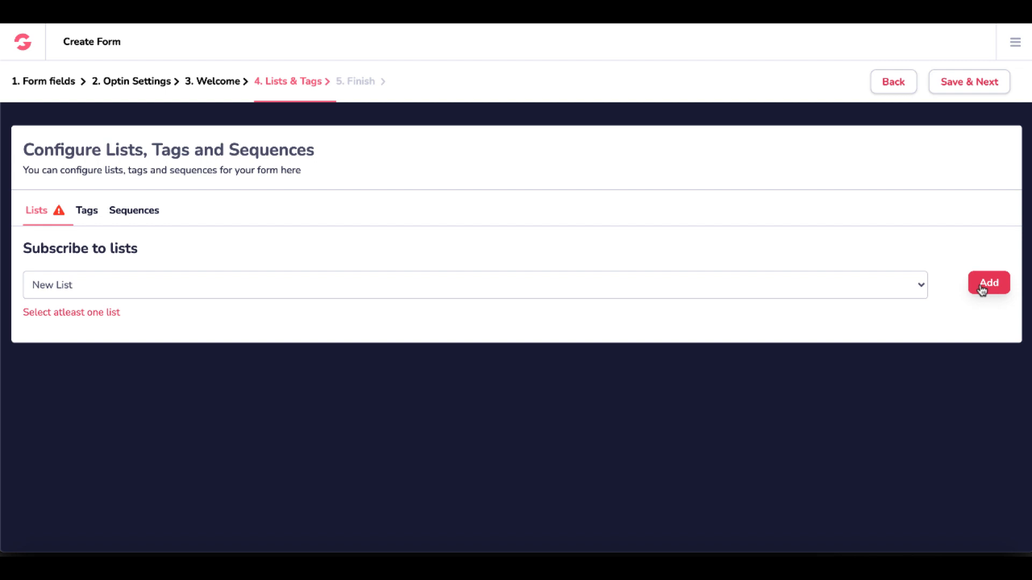
# Add New List to the form's subscription lists and save the lists and tags settings.
pyautogui.click(920, 287)
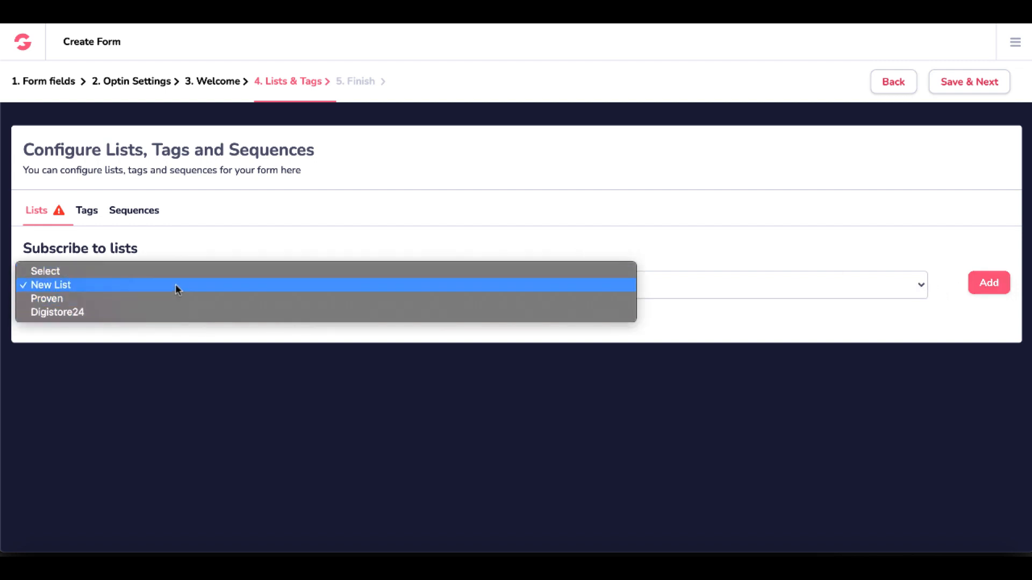
pyautogui.click(175, 285)
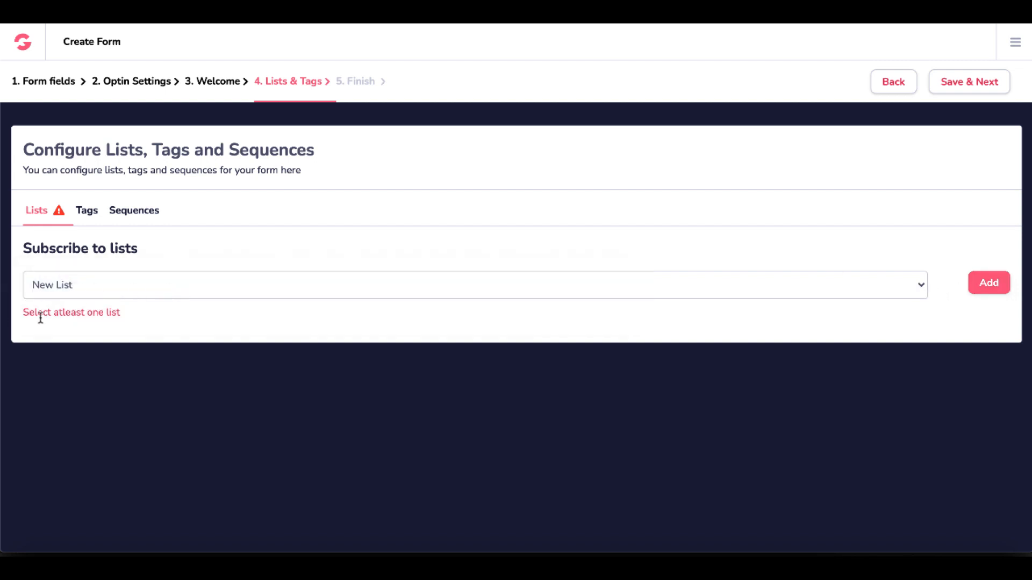
pyautogui.click(987, 290)
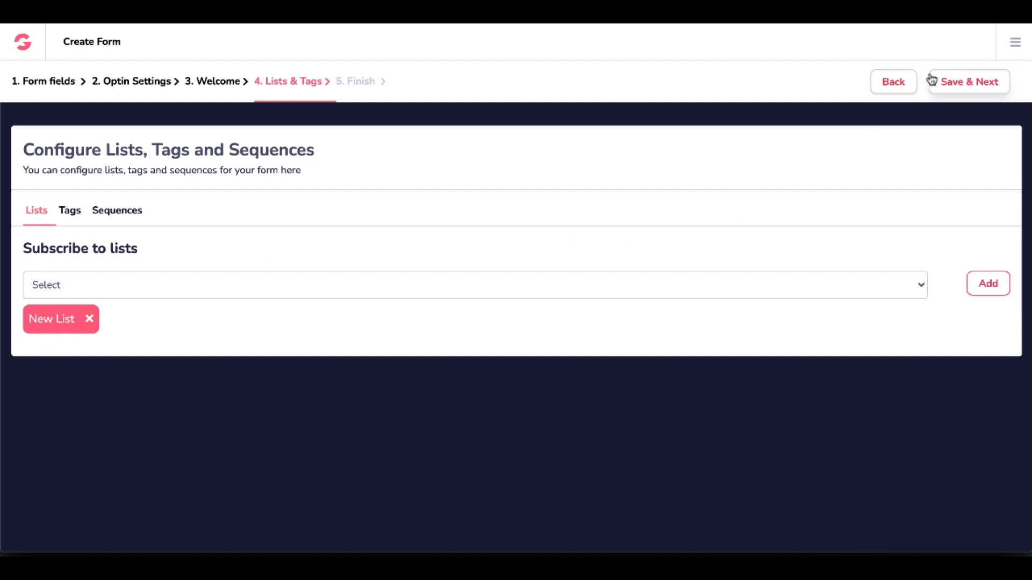
pyautogui.click(956, 86)
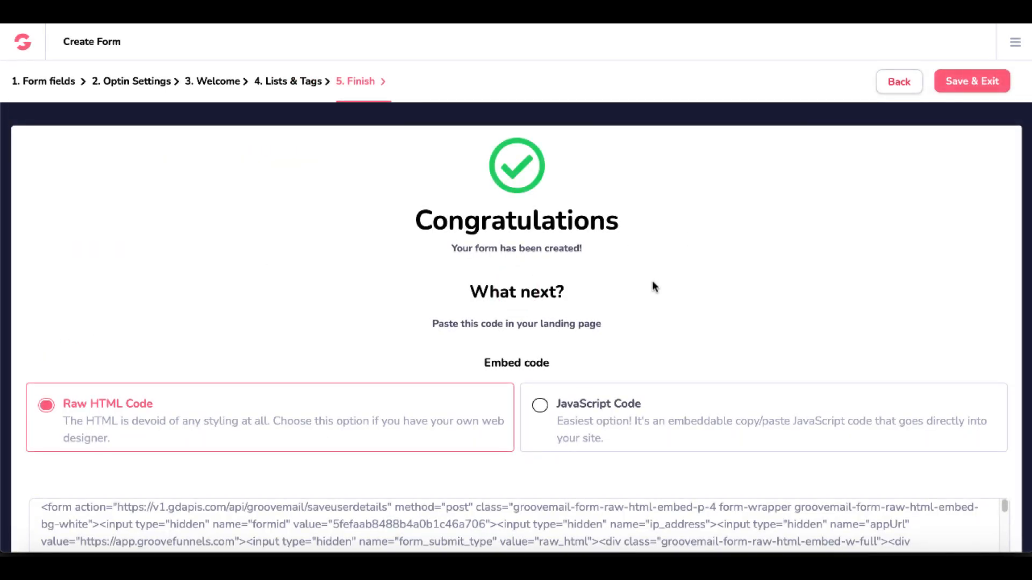
# Compare the JavaScript and Raw HTML embed options, copy the form's Raw HTML code, and save and exit the form.
pyautogui.scroll(-3, 655, 286)
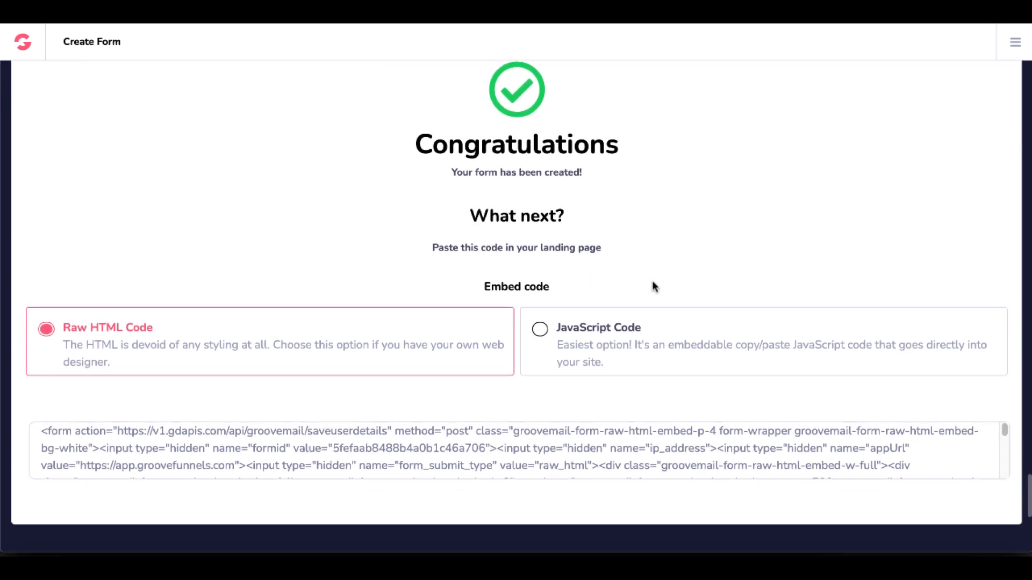
pyautogui.click(540, 339)
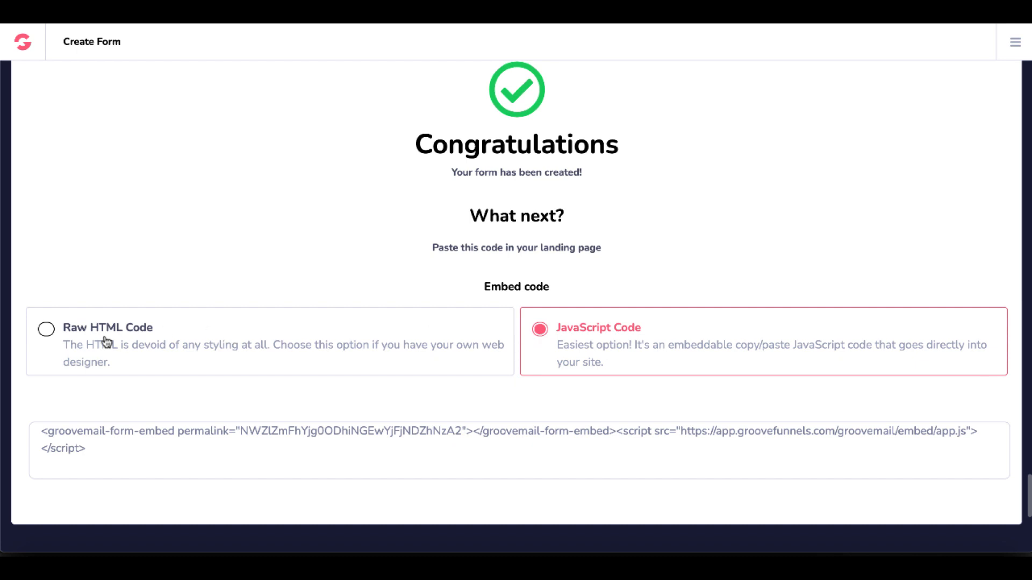
pyautogui.click(47, 331)
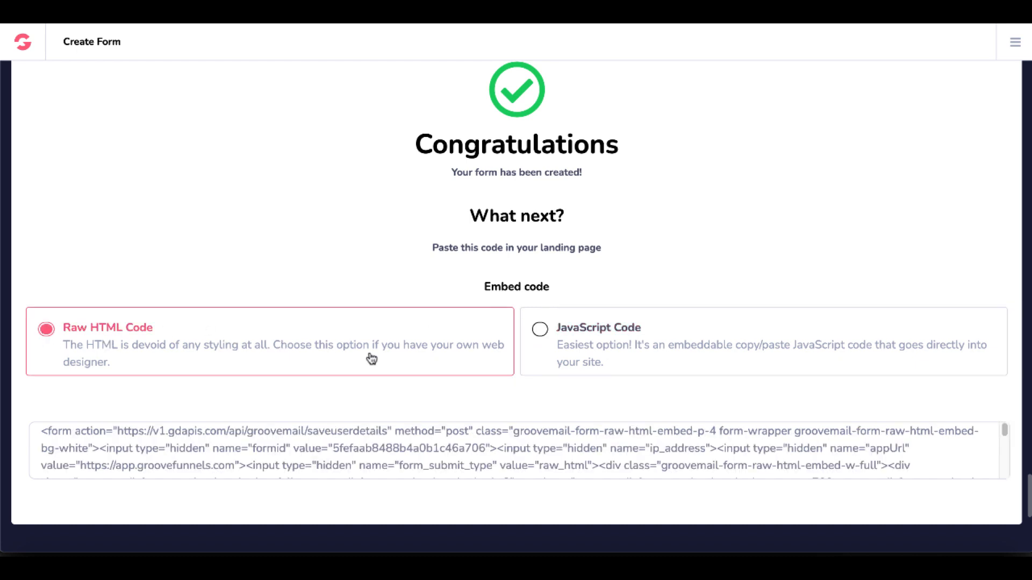
pyautogui.scroll(1, 369, 357)
pyautogui.tripleClick(351, 447)
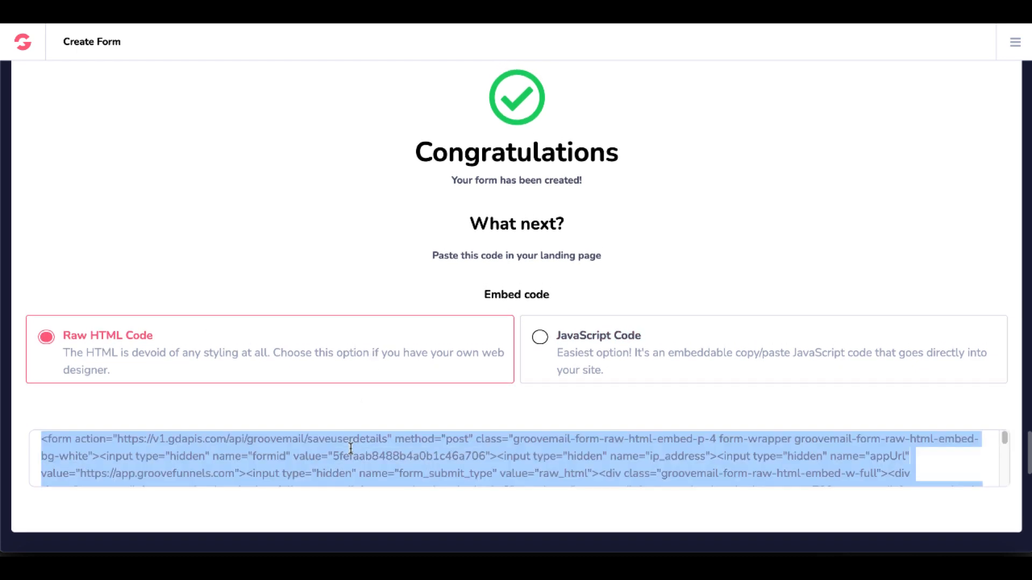
pyautogui.rightClick(350, 448)
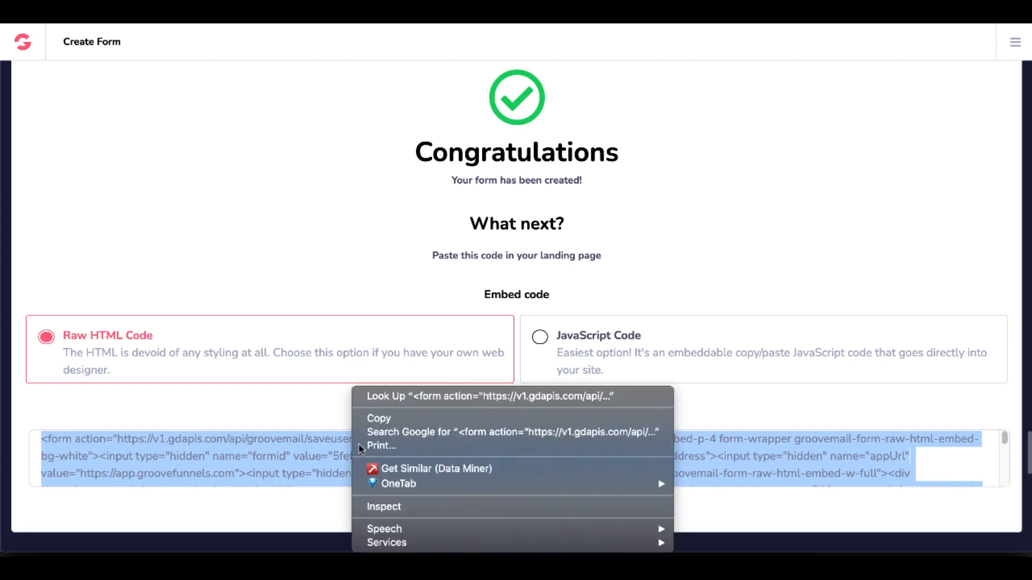
pyautogui.click(387, 419)
pyautogui.scroll(2, 375, 291)
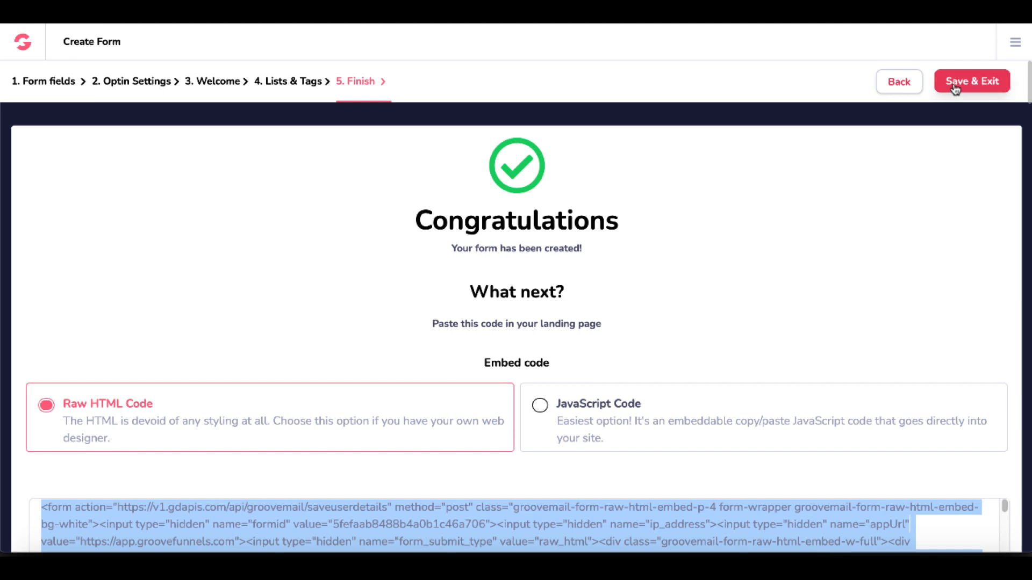
pyautogui.click(954, 85)
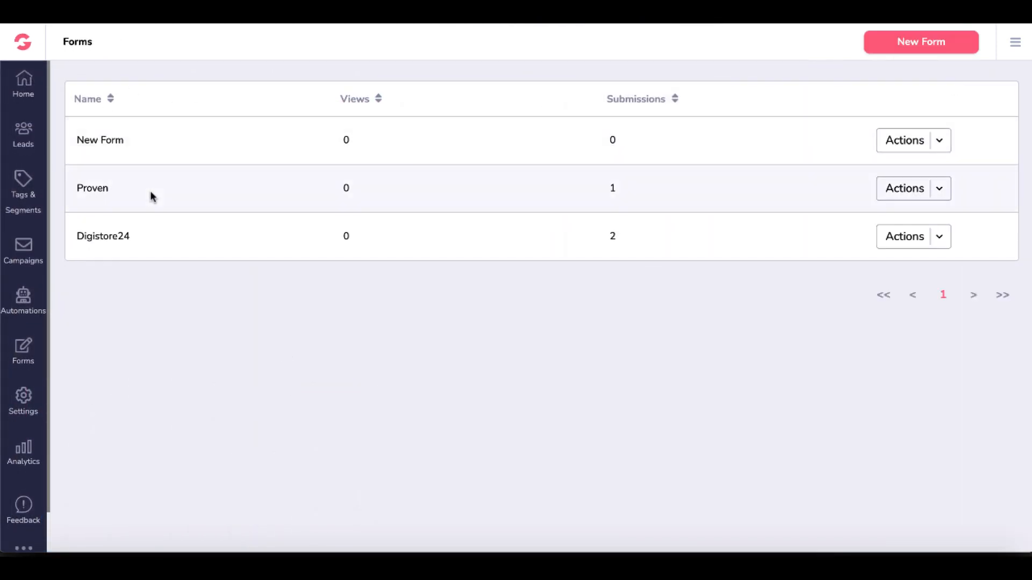
# Check the lists under Leads, return to the GrooveFunnels overview, and switch to GroovePages.
pyautogui.click(26, 143)
pyautogui.click(80, 130)
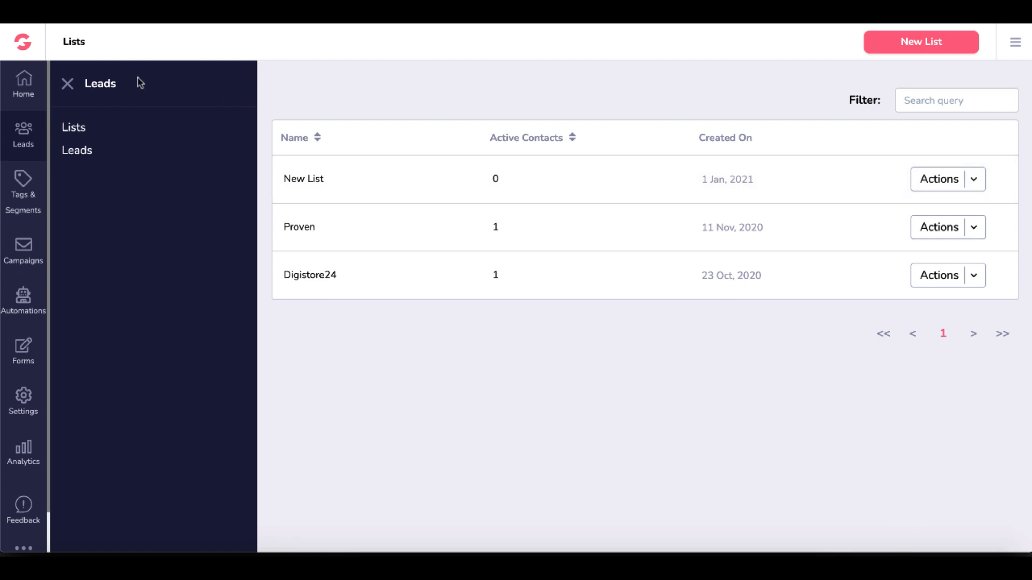
pyautogui.click(25, 46)
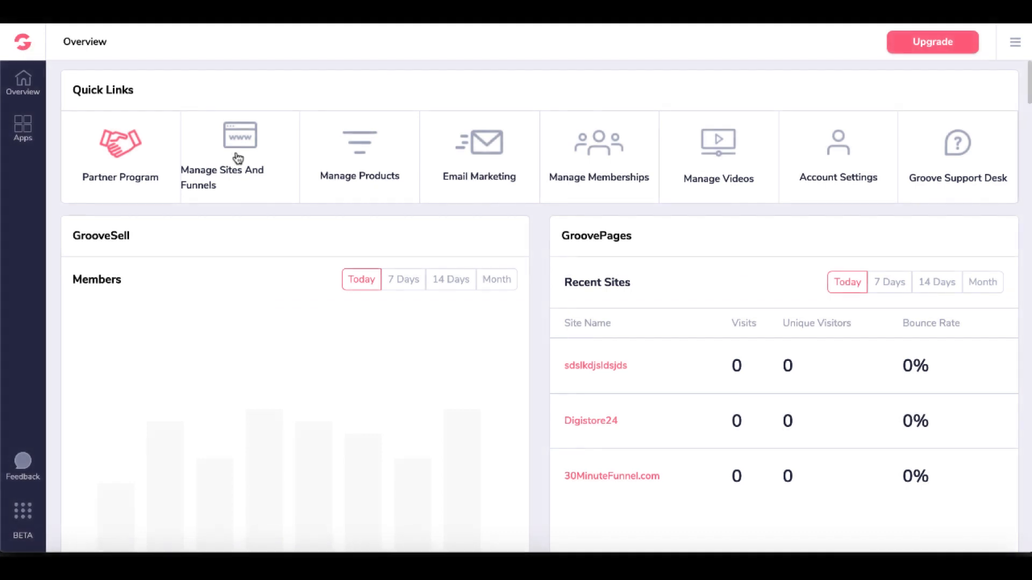
pyautogui.click(22, 127)
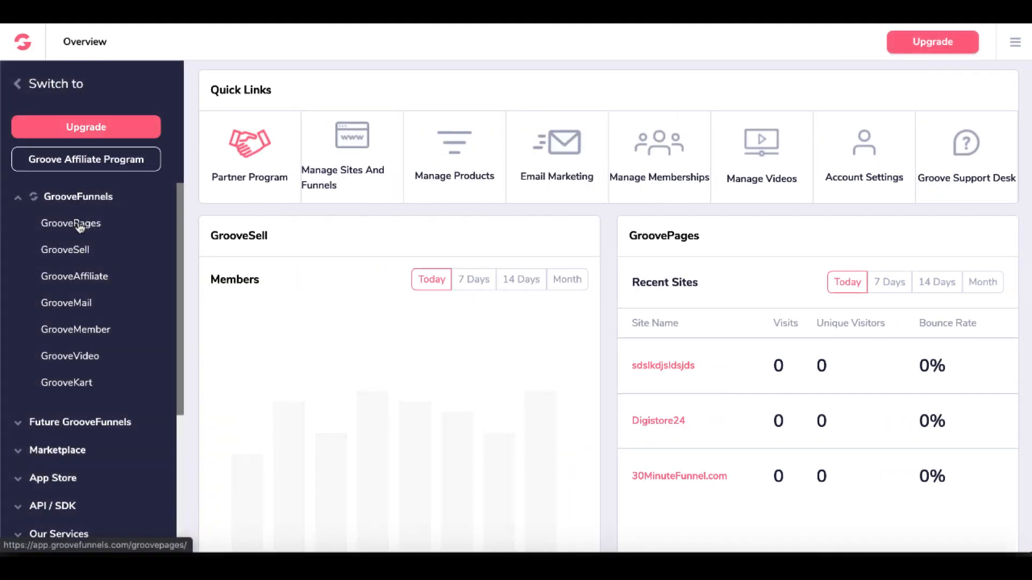
pyautogui.click(80, 226)
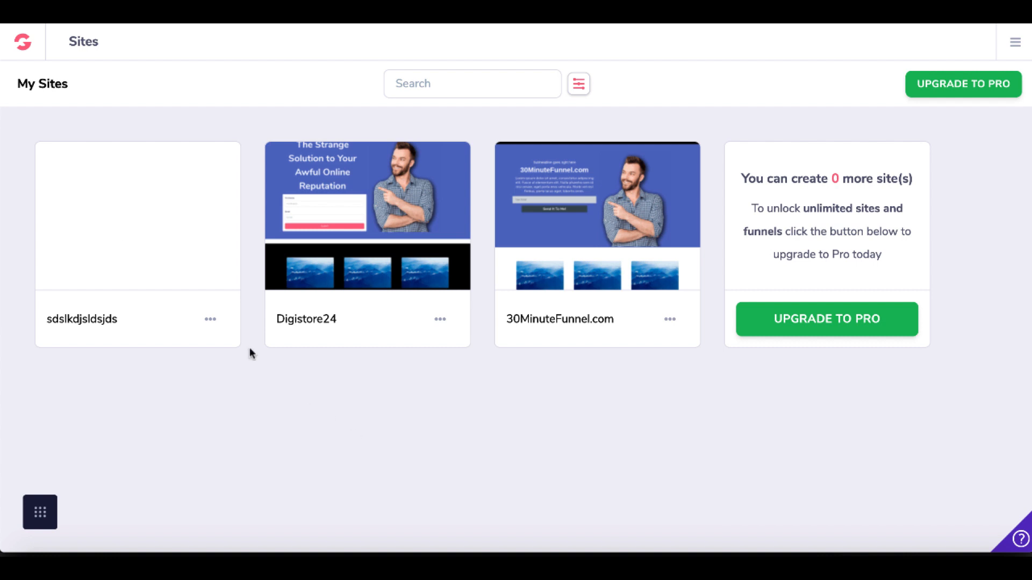
# Delete the blank site sdslkdjsldsjds from My Sites.
pyautogui.moveTo(95, 218)
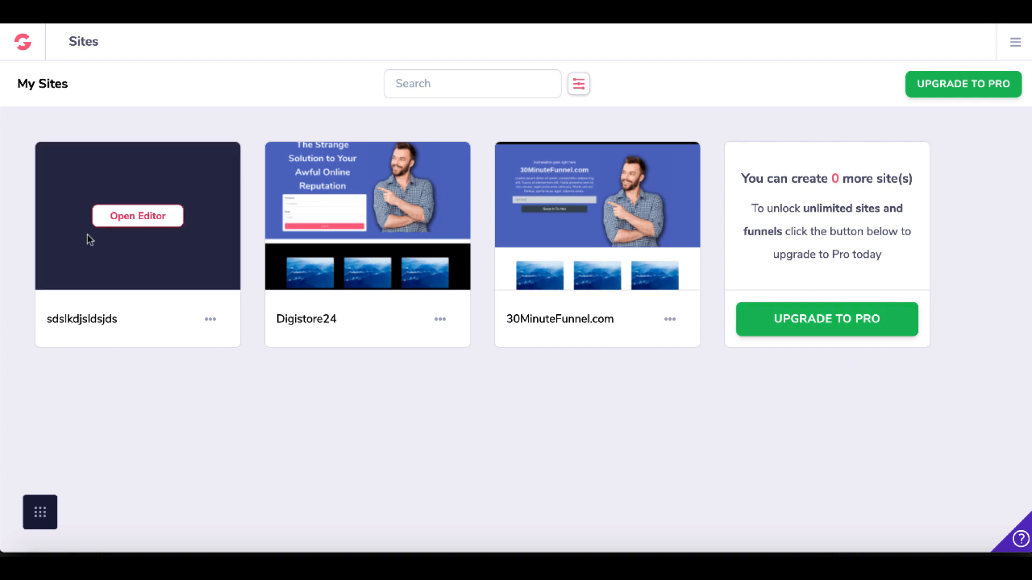
pyautogui.click(210, 319)
pyautogui.click(158, 382)
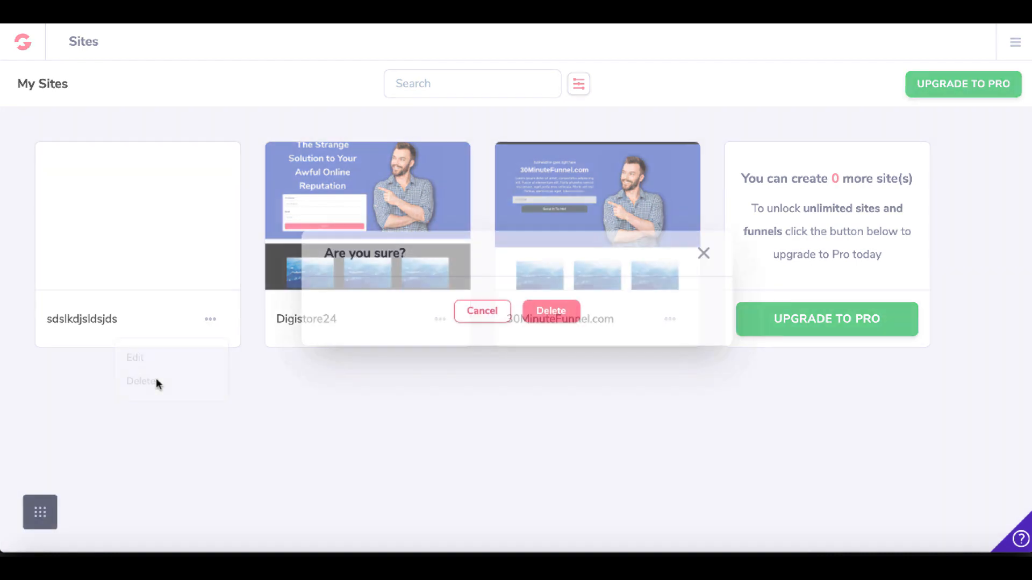
pyautogui.click(548, 311)
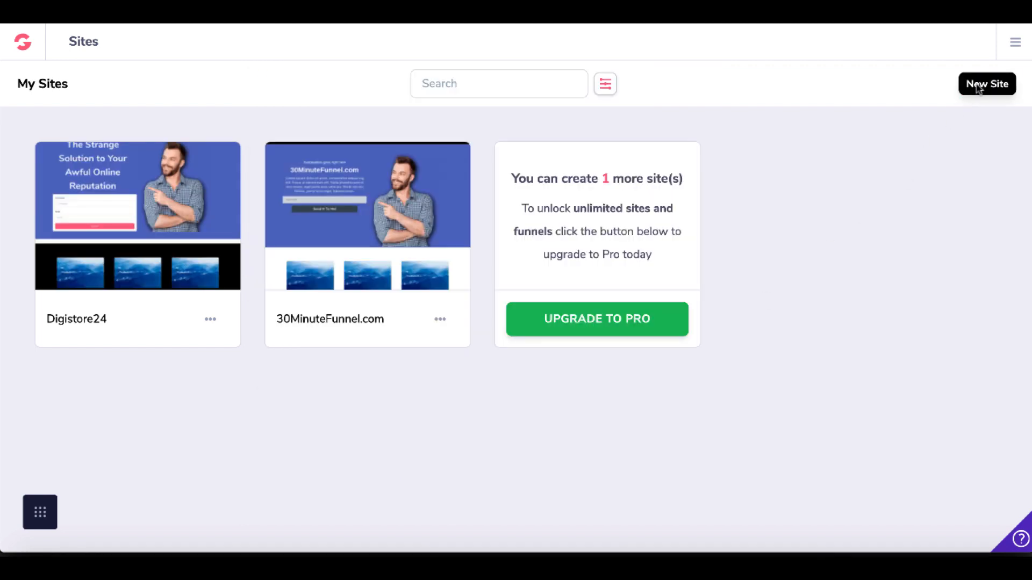
# Create a new site from the free single-page Blank Template and name it New Email Form Page.
pyautogui.click(978, 85)
pyautogui.click(371, 204)
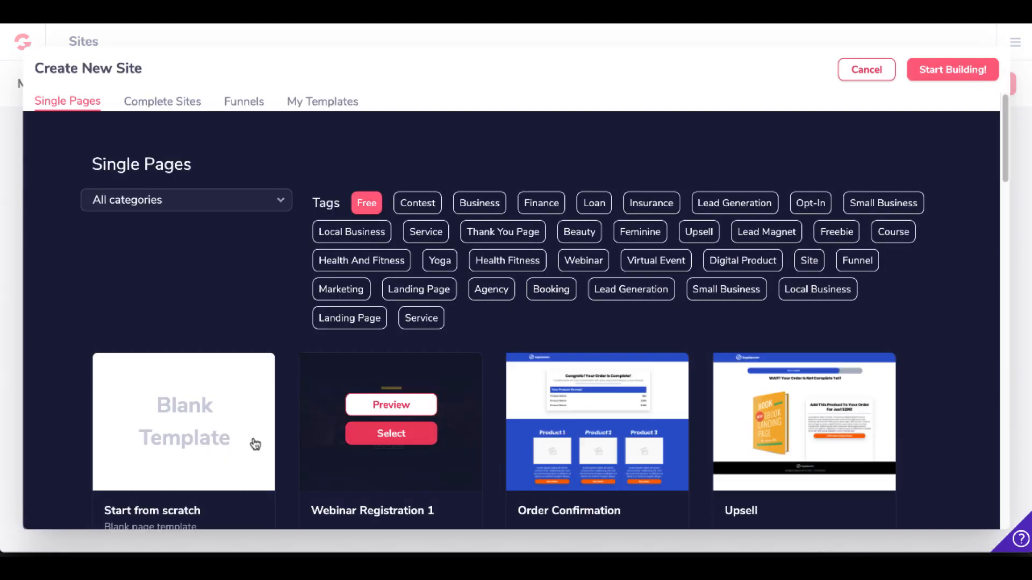
pyautogui.click(214, 439)
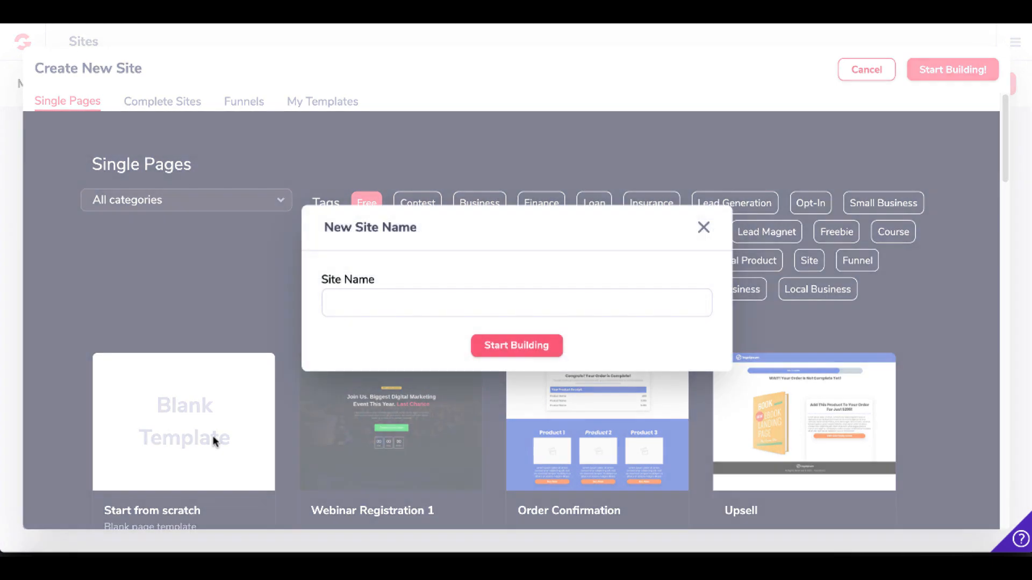
pyautogui.write('New Email Form Page')
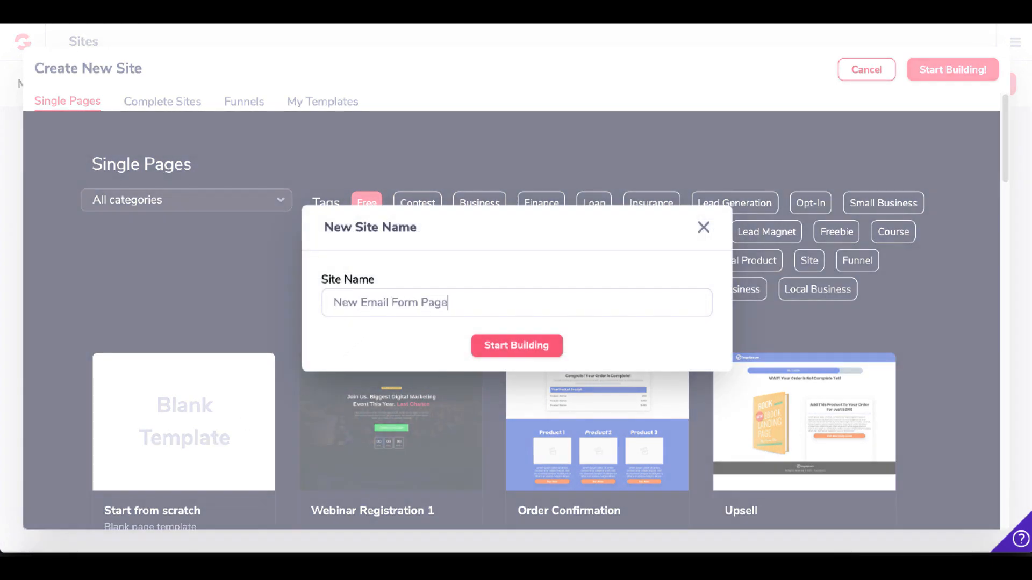
pyautogui.click(548, 344)
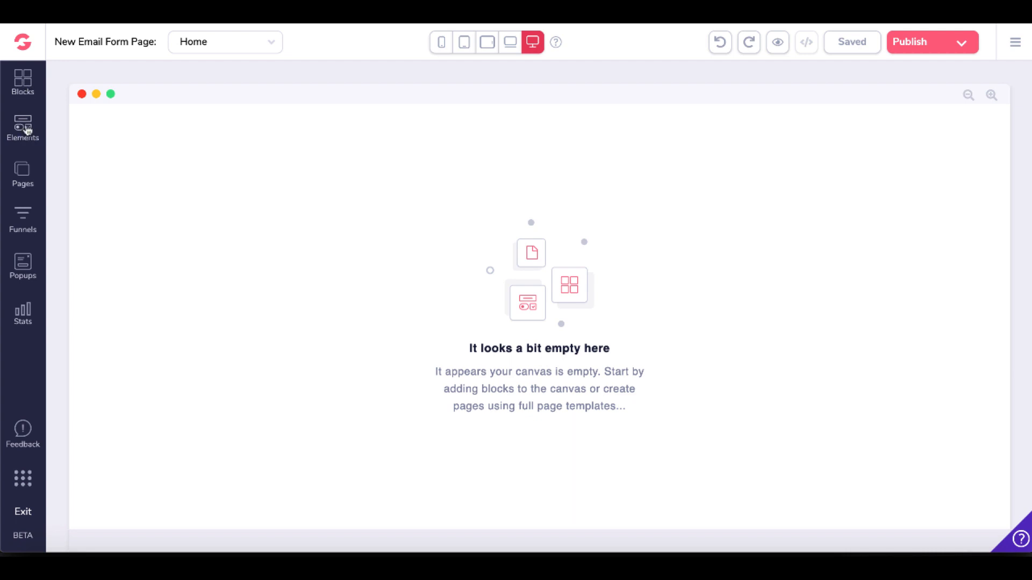
# Add the first designed Contacts block, with the map and Book An Appointment form, to the empty page.
pyautogui.click(24, 85)
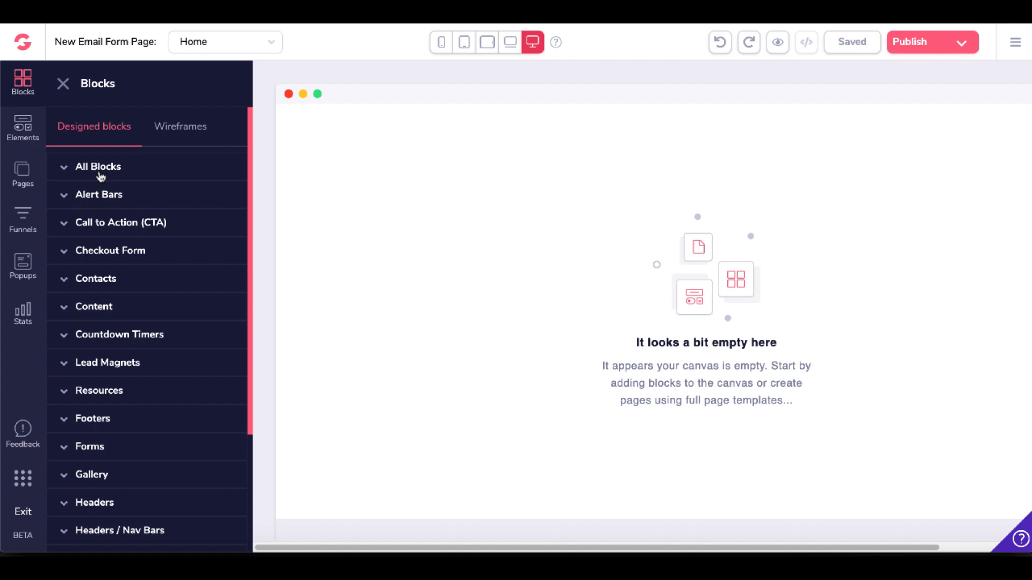
pyautogui.click(69, 282)
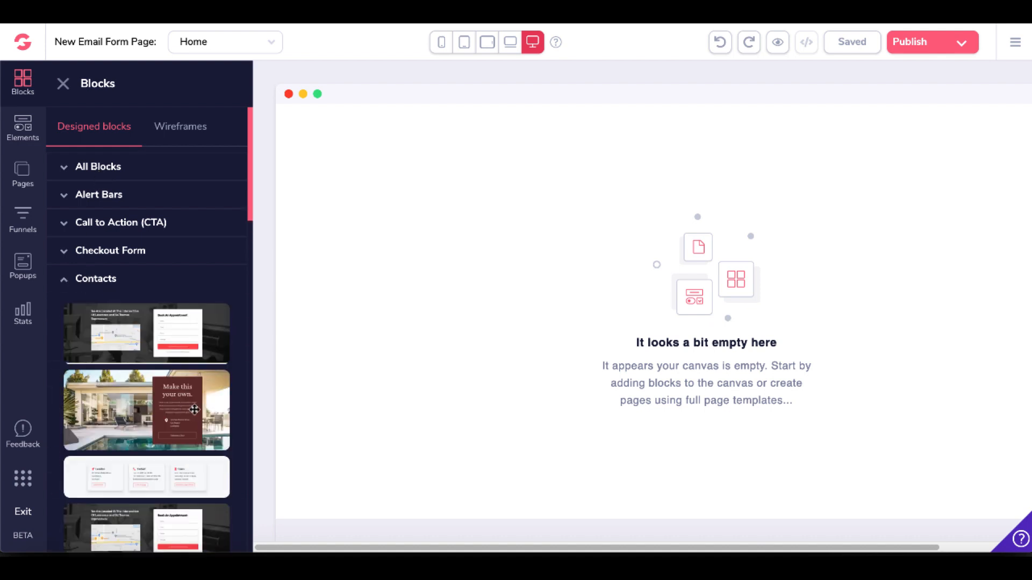
pyautogui.scroll(-5, 187, 411)
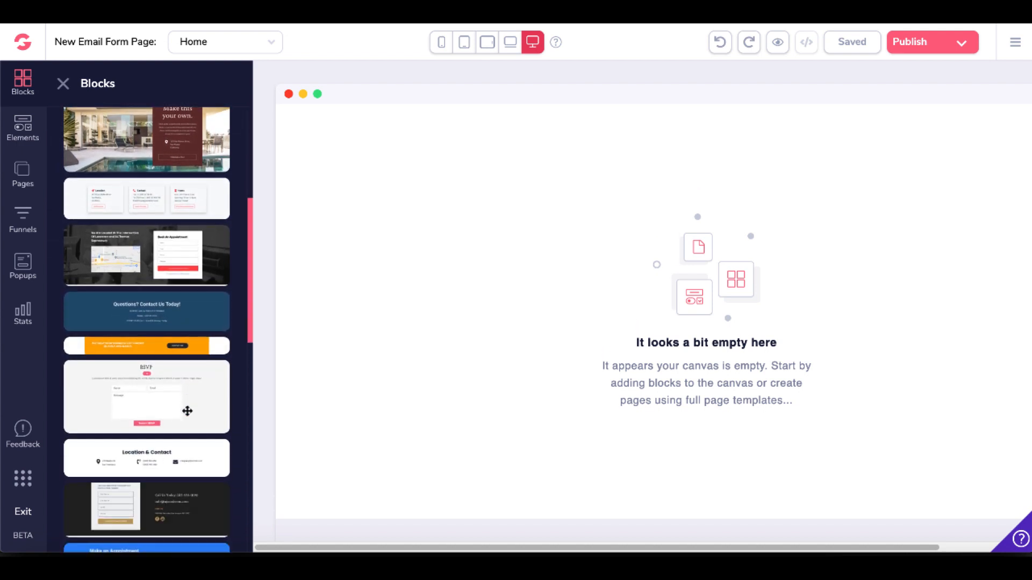
pyautogui.scroll(-4, 187, 411)
pyautogui.scroll(10, 187, 411)
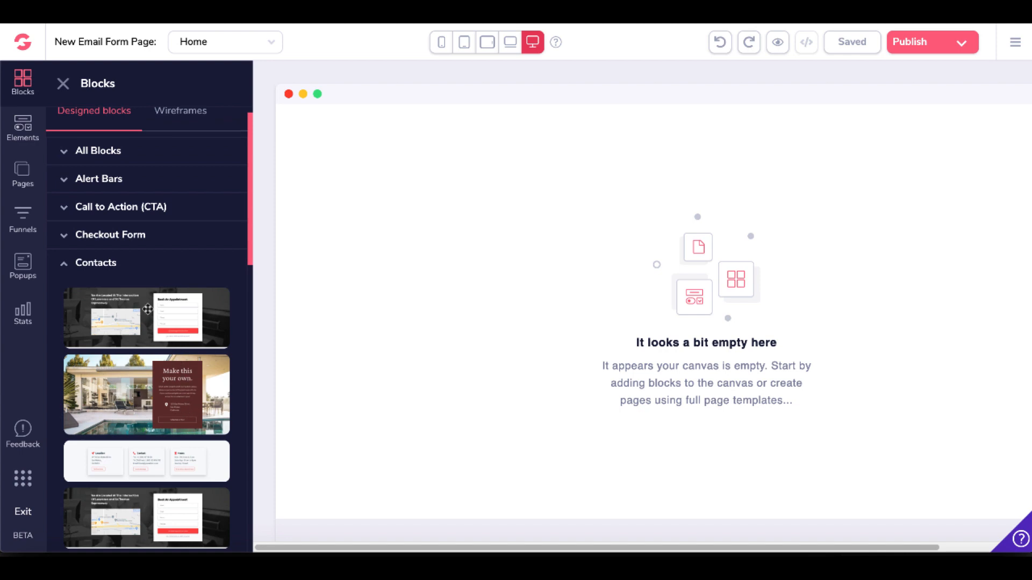
pyautogui.moveTo(148, 310); pyautogui.dragTo(648, 293)
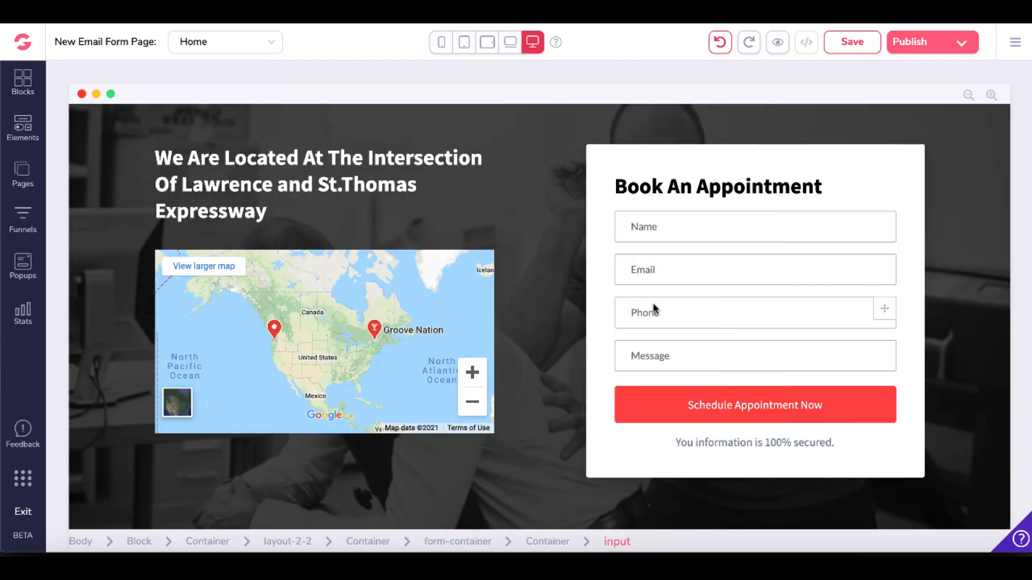
# Review the Email input's configuration and the form container's form action and integration options.
pyautogui.click(682, 268)
pyautogui.click(683, 268)
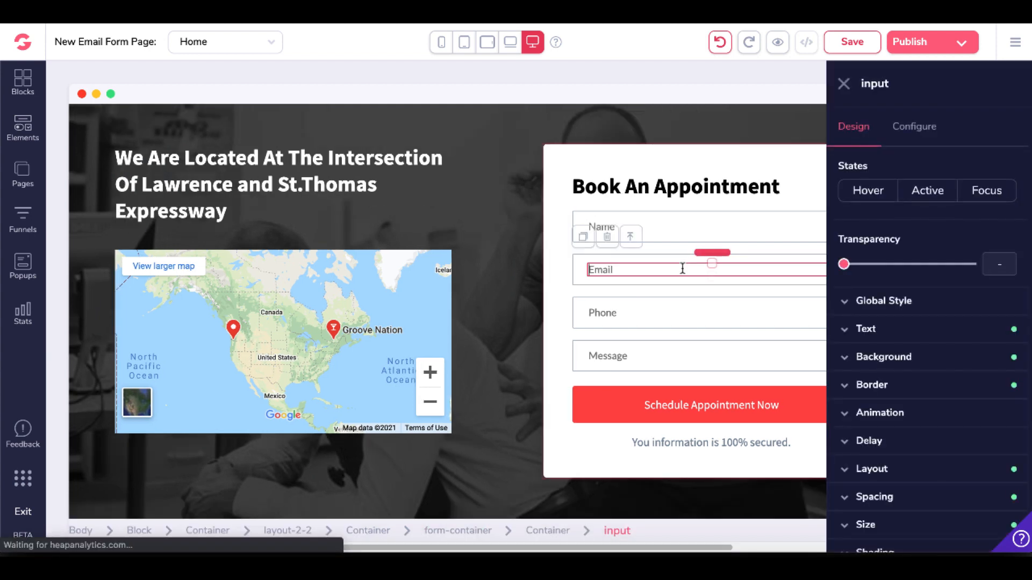
pyautogui.click(916, 129)
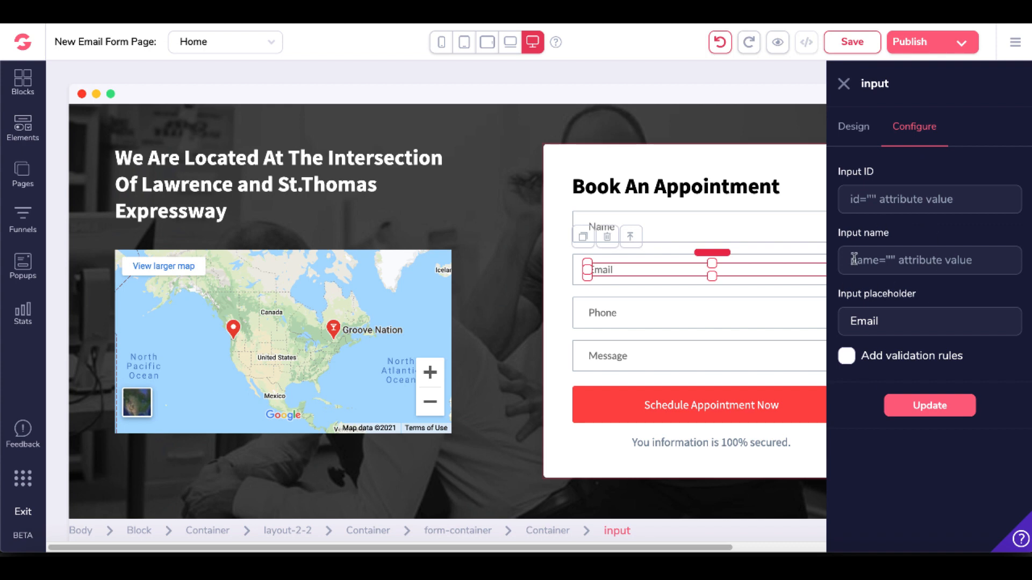
pyautogui.click(760, 246)
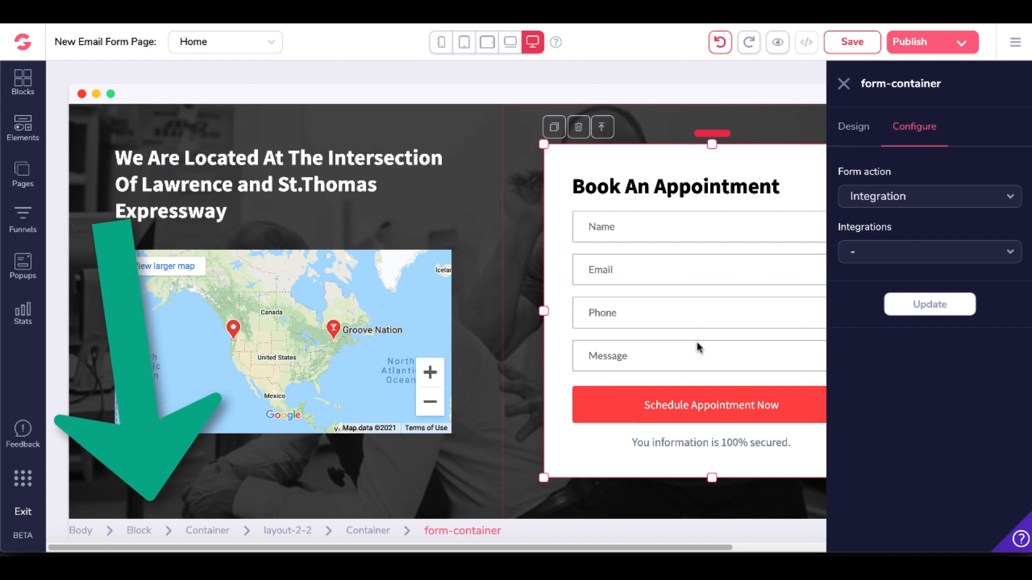
pyautogui.click(905, 203)
pyautogui.click(904, 203)
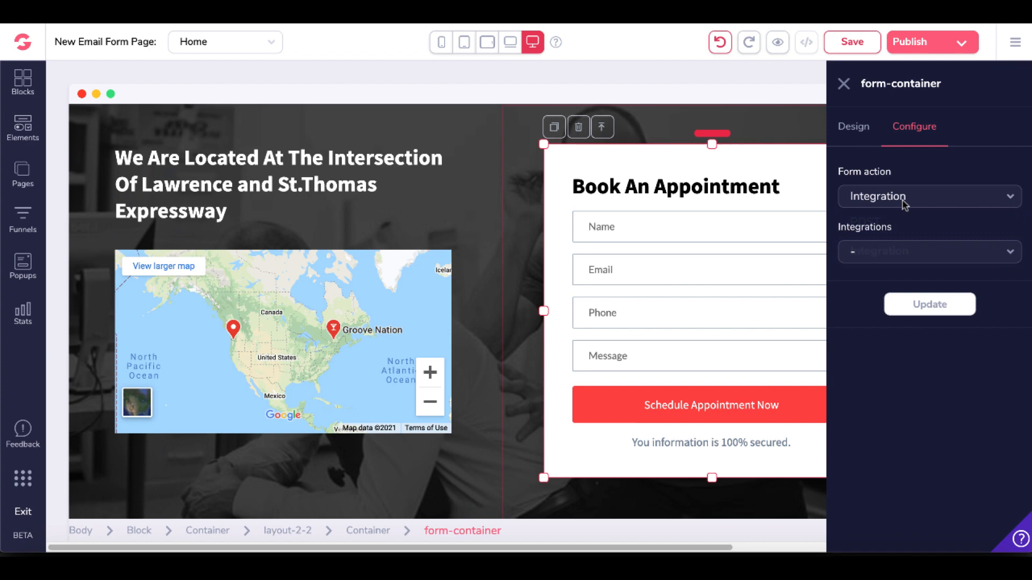
pyautogui.click(892, 253)
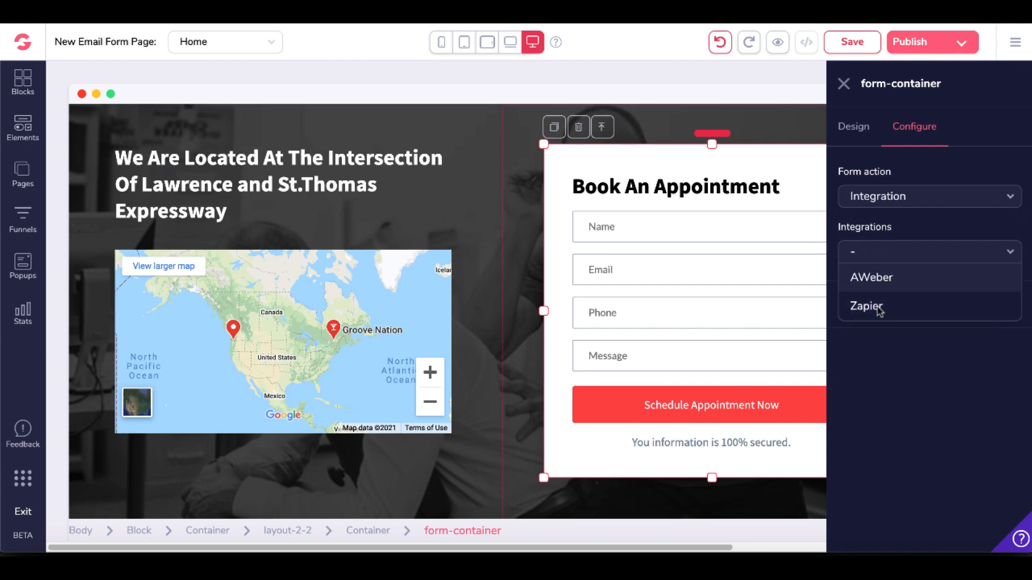
pyautogui.click(893, 372)
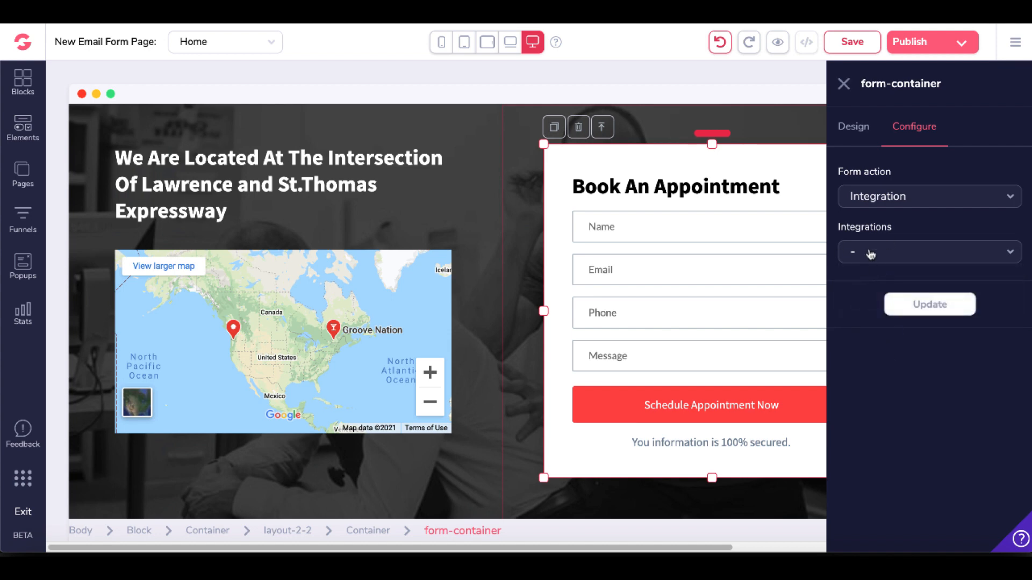
pyautogui.click(843, 85)
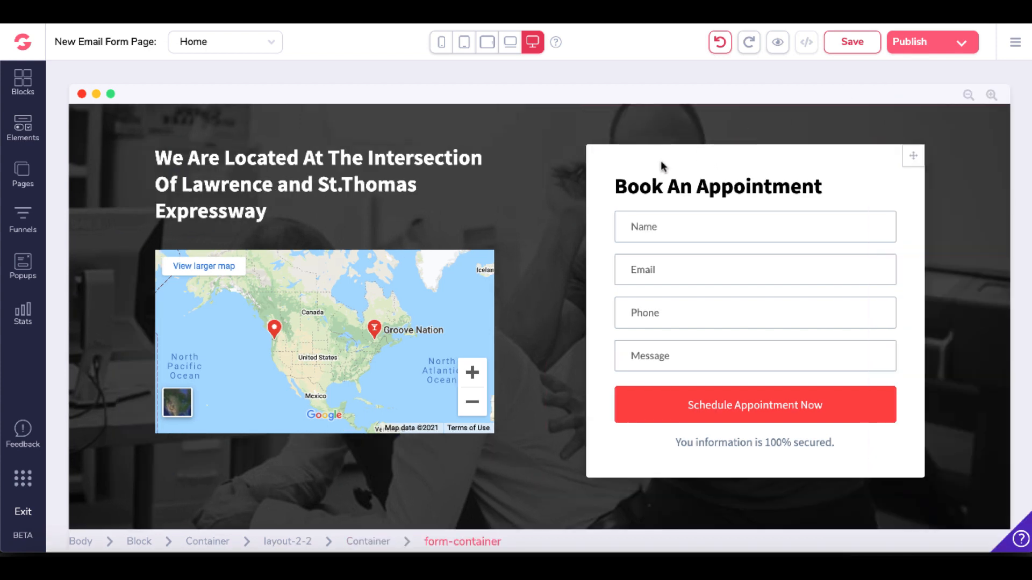
# Delete the Book An Appointment form container from the block.
pyautogui.click(661, 166)
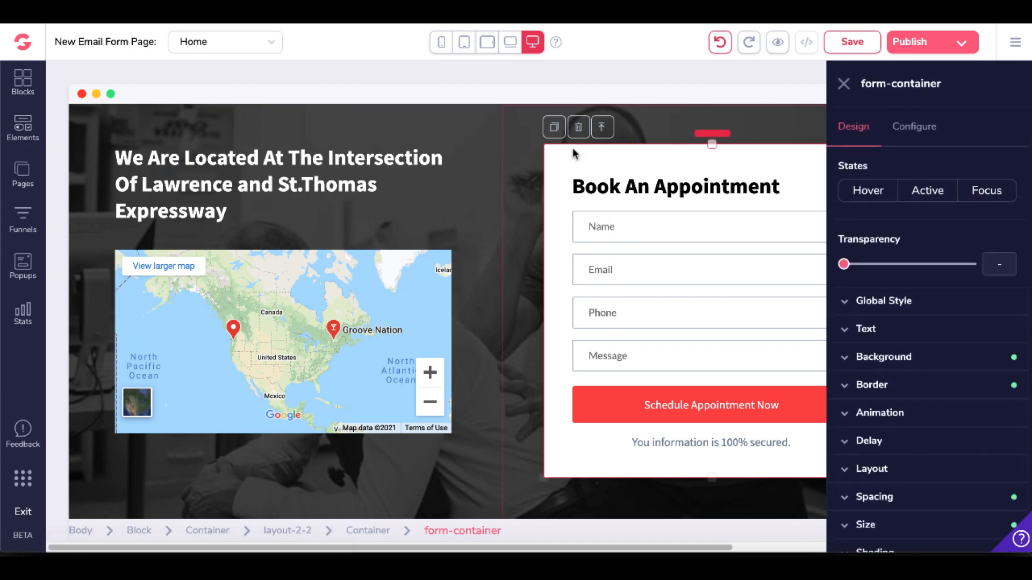
pyautogui.click(580, 129)
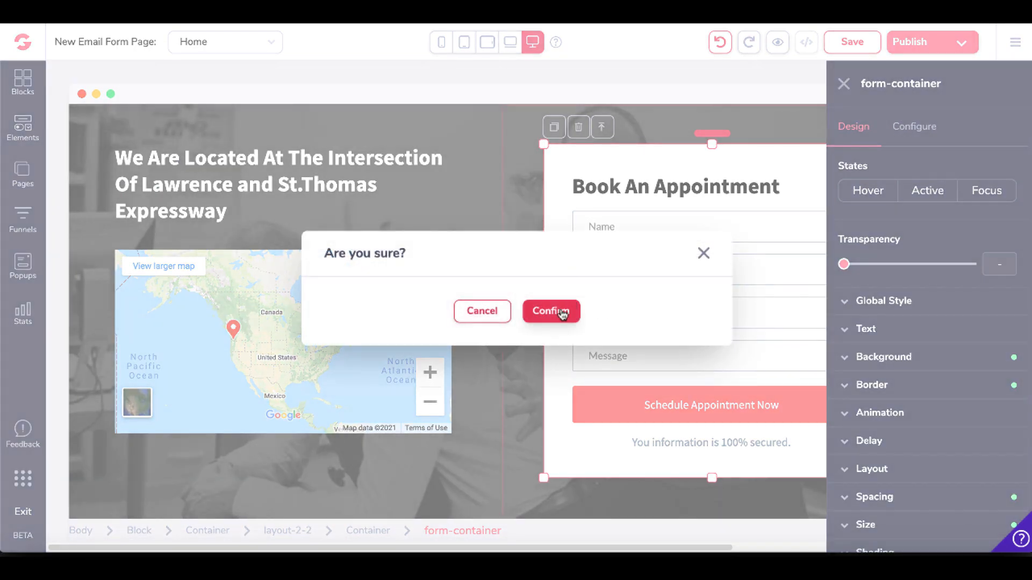
pyautogui.click(562, 313)
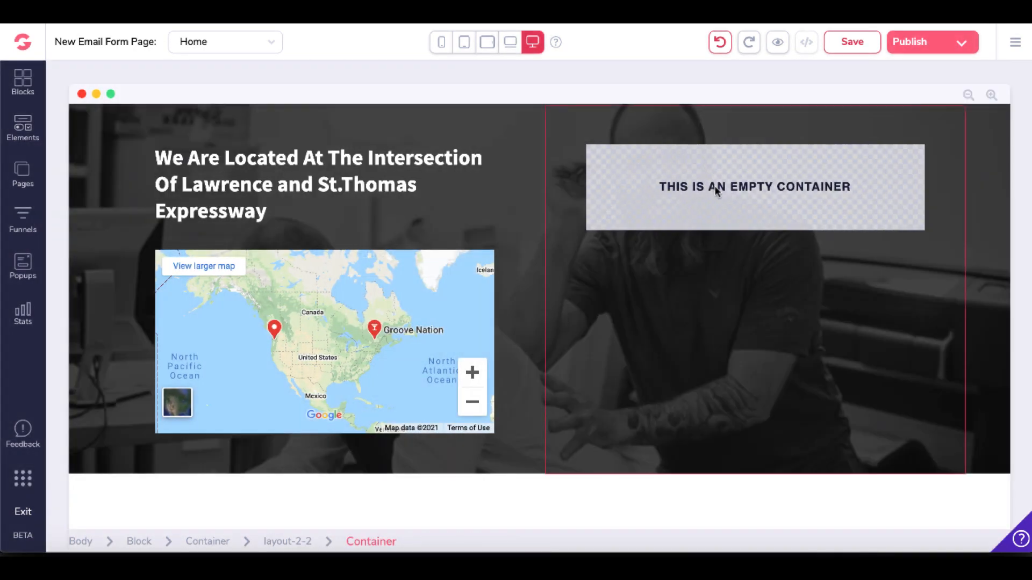
# Add a Code Embed element to the empty container beside the map.
pyautogui.click(23, 129)
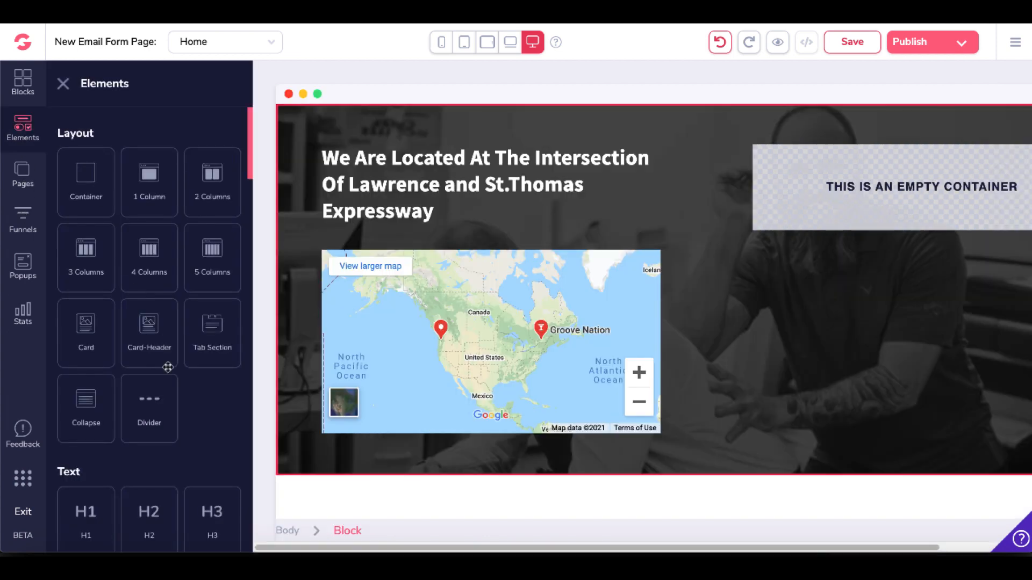
pyautogui.scroll(-5, 168, 367)
pyautogui.scroll(-10, 168, 368)
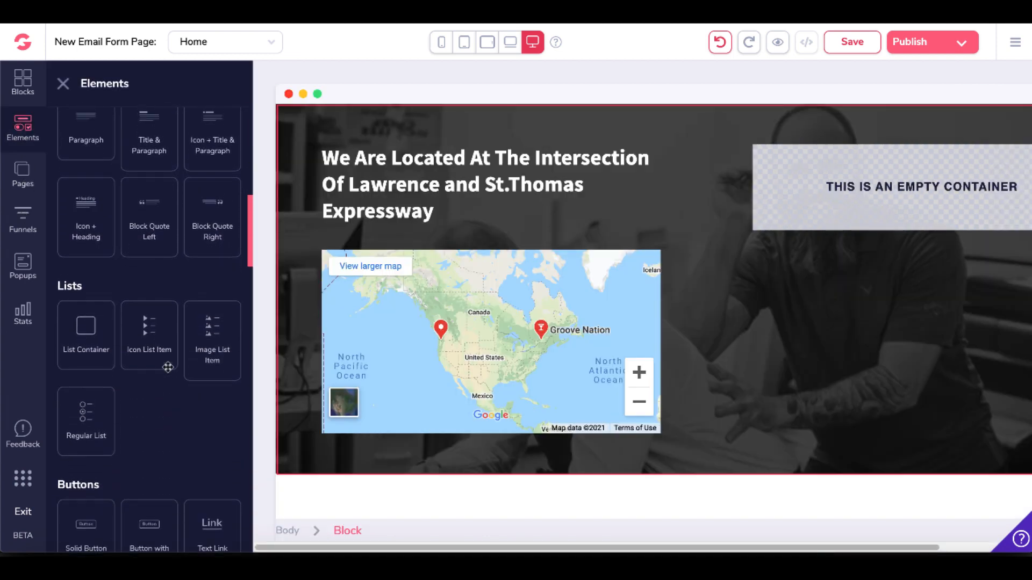
pyautogui.scroll(-8, 166, 366)
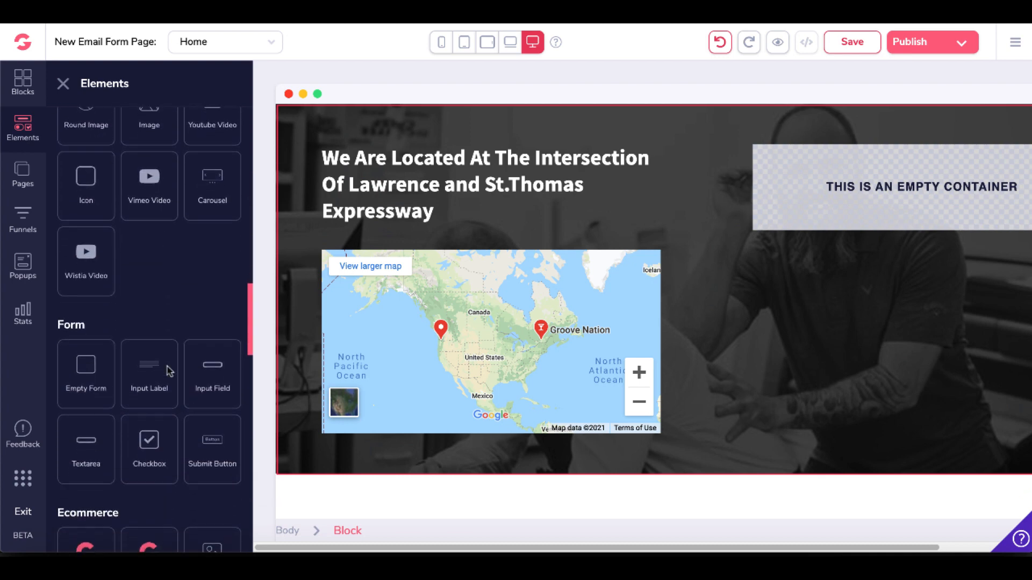
pyautogui.scroll(-4, 166, 367)
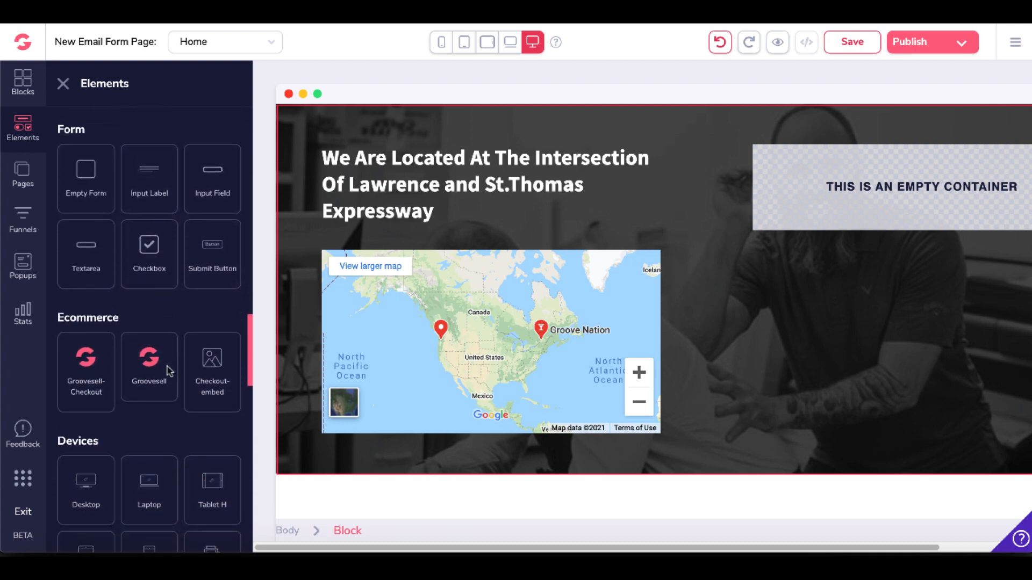
pyautogui.scroll(-6, 169, 370)
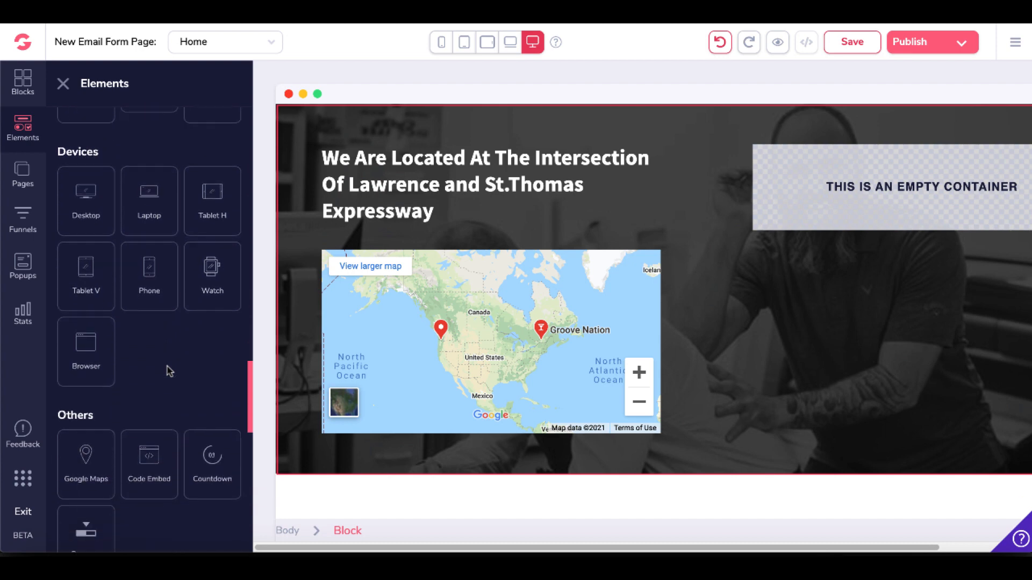
pyautogui.scroll(-7, 169, 371)
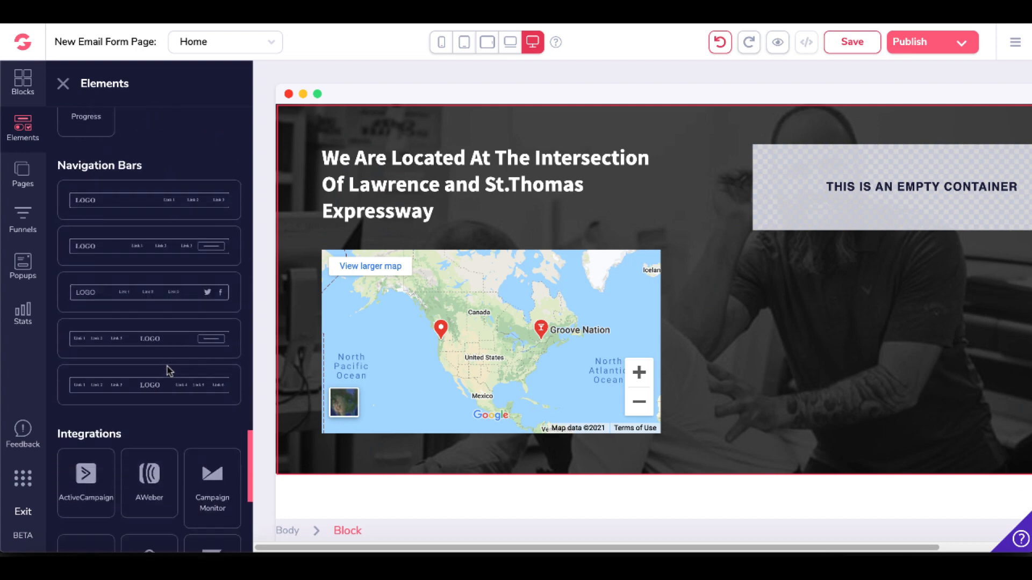
pyautogui.scroll(-2, 169, 367)
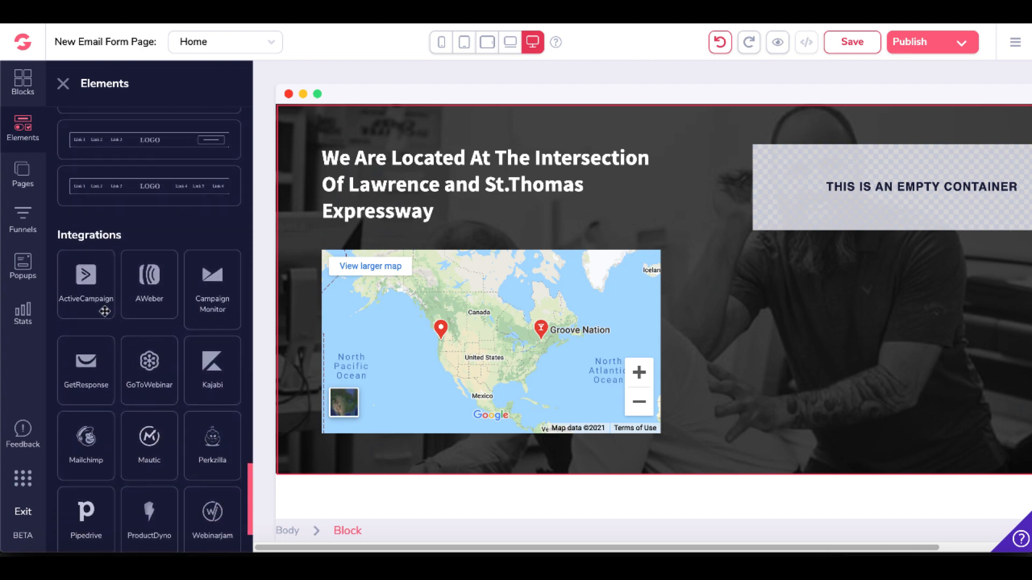
pyautogui.scroll(-3, 157, 312)
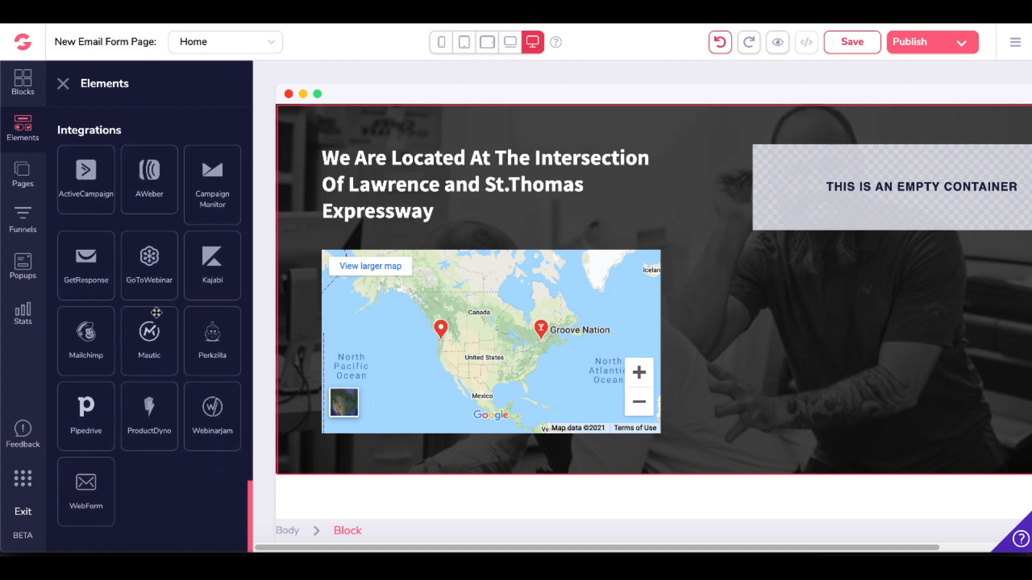
pyautogui.scroll(6, 156, 312)
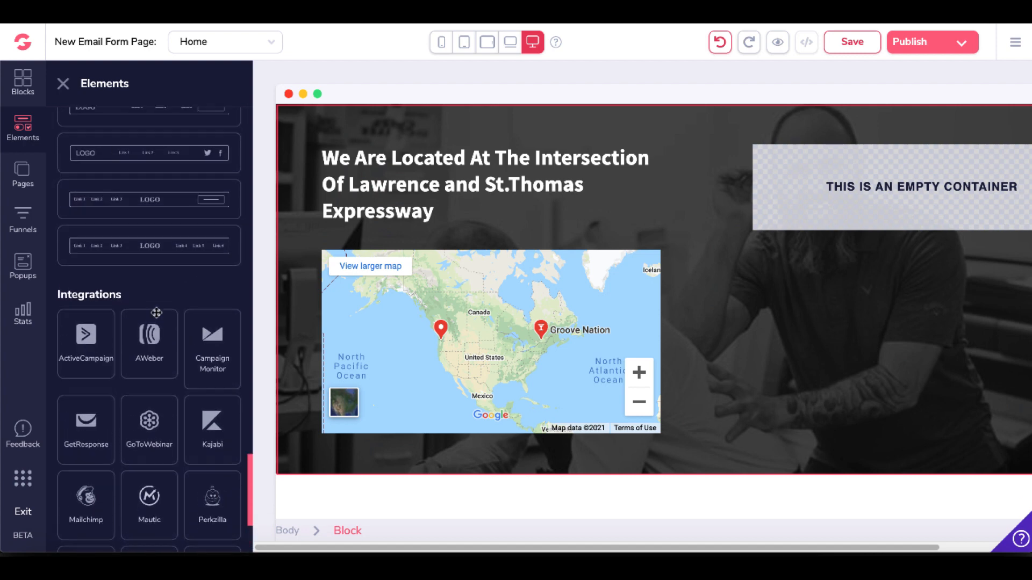
pyautogui.scroll(10, 156, 316)
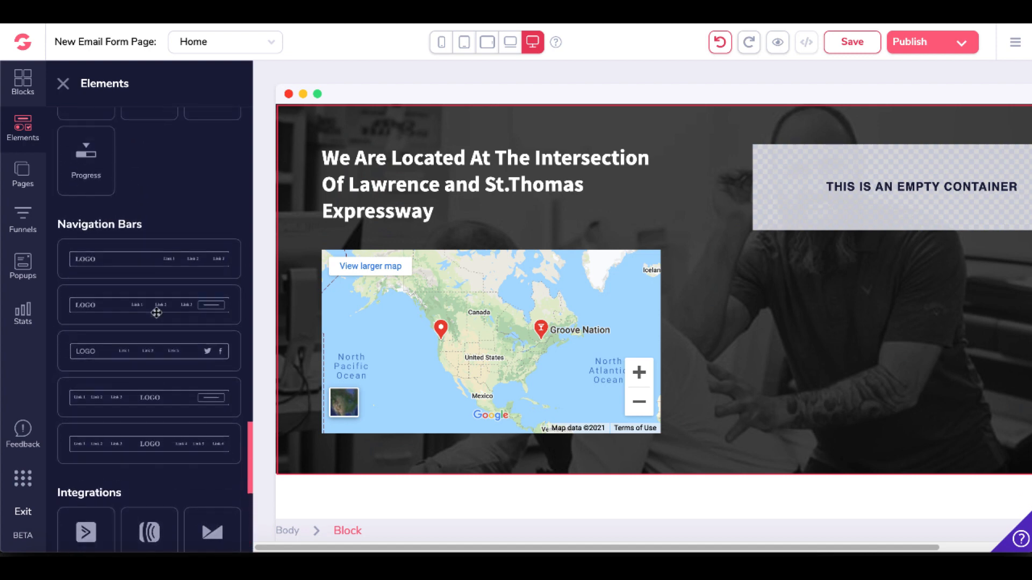
pyautogui.scroll(8, 157, 316)
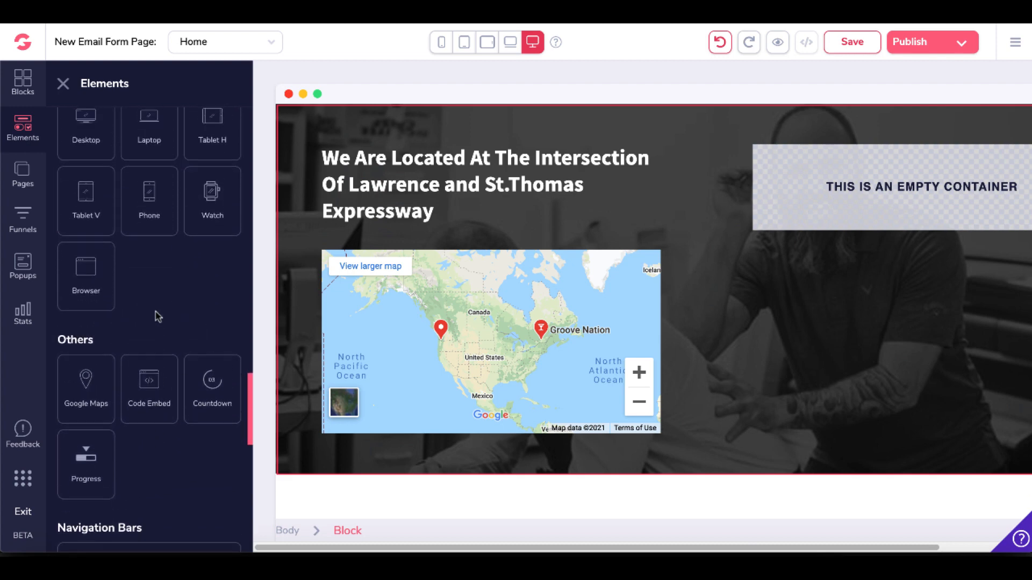
pyautogui.scroll(1, 158, 317)
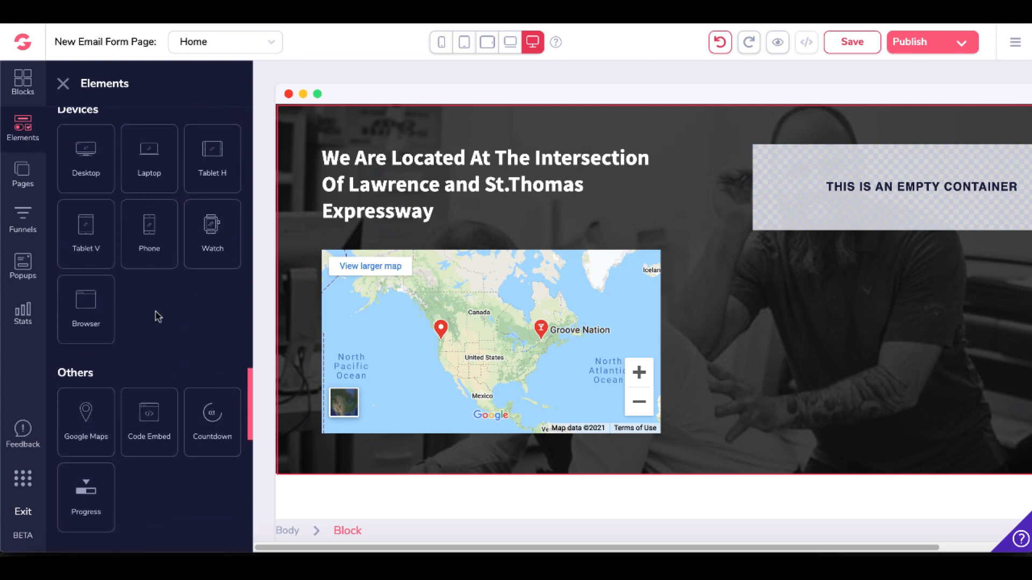
pyautogui.scroll(-3, 155, 314)
pyautogui.moveTo(150, 323); pyautogui.dragTo(868, 172)
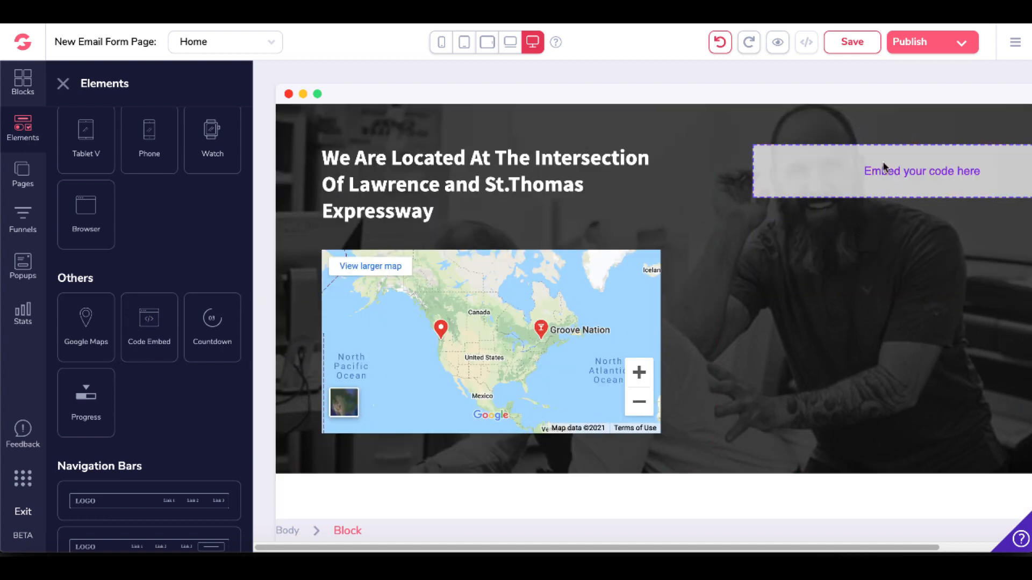
# Paste the copied GrooveMail form code into the embed element's source code and save it.
pyautogui.click(841, 181)
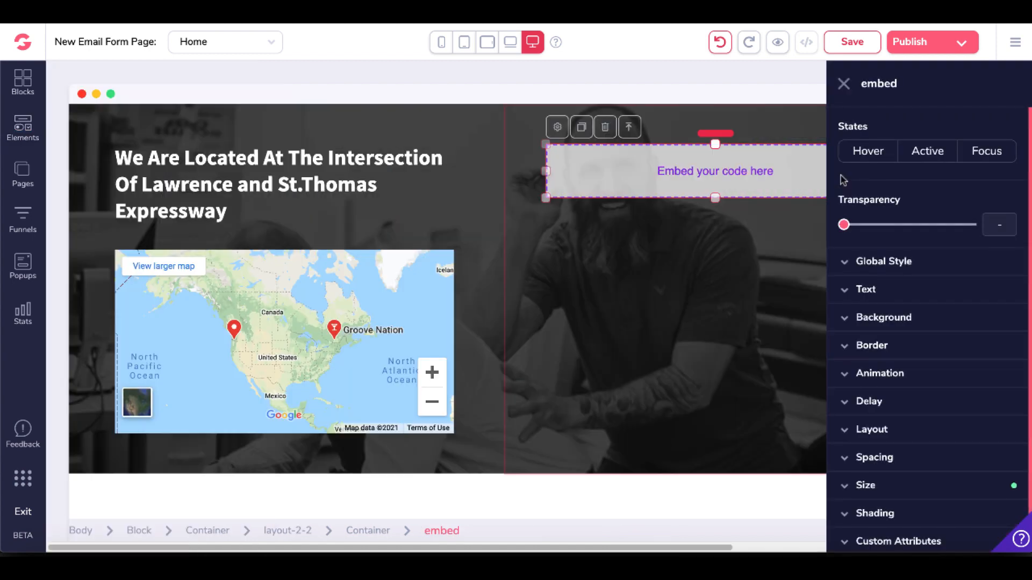
pyautogui.click(557, 129)
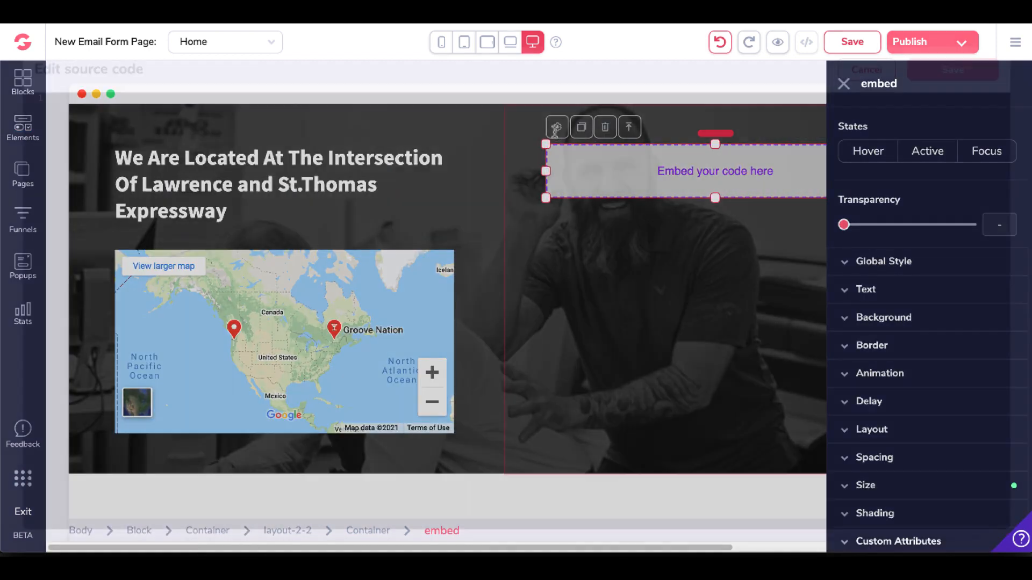
pyautogui.rightClick(153, 121)
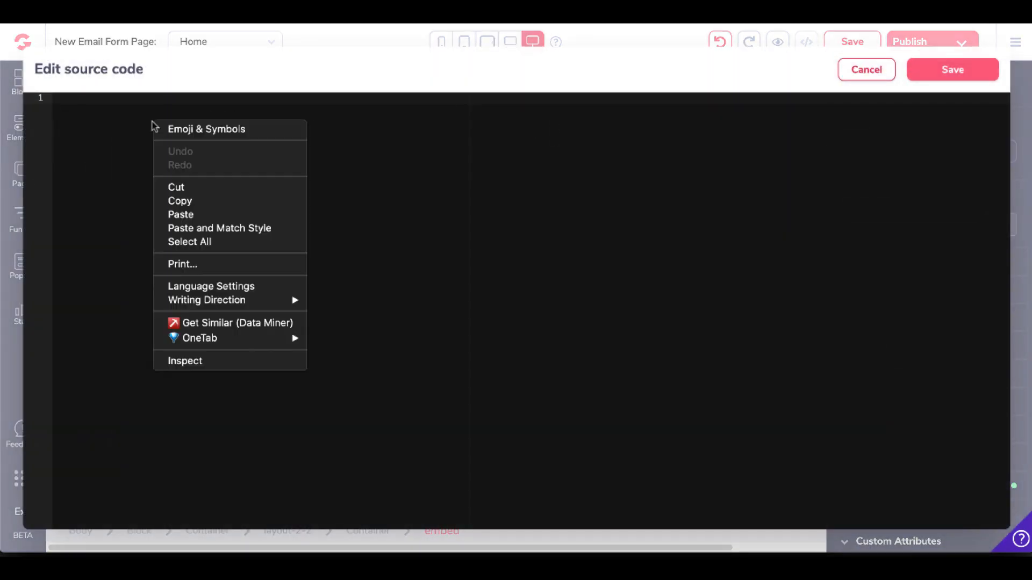
pyautogui.click(200, 214)
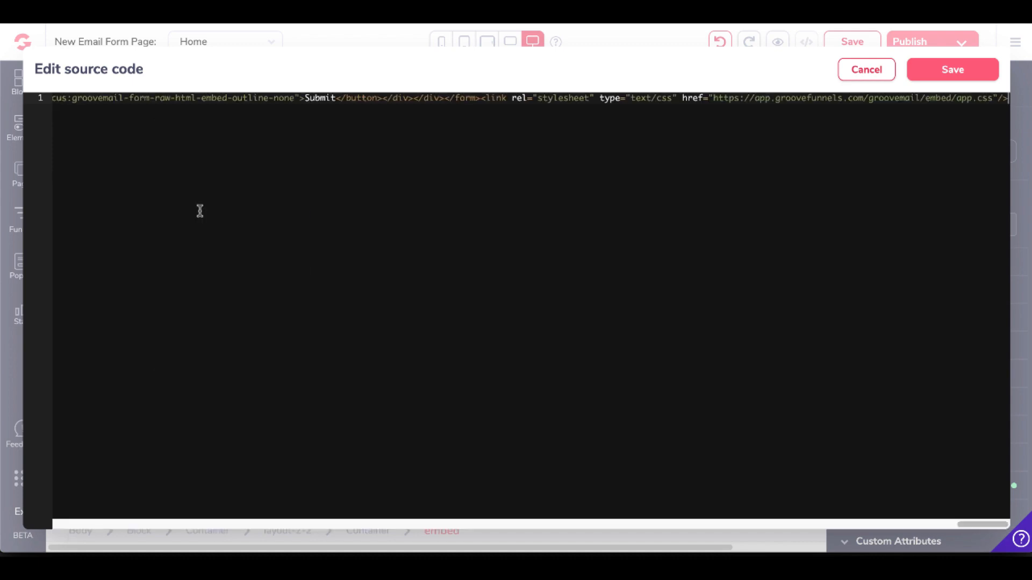
pyautogui.click(946, 73)
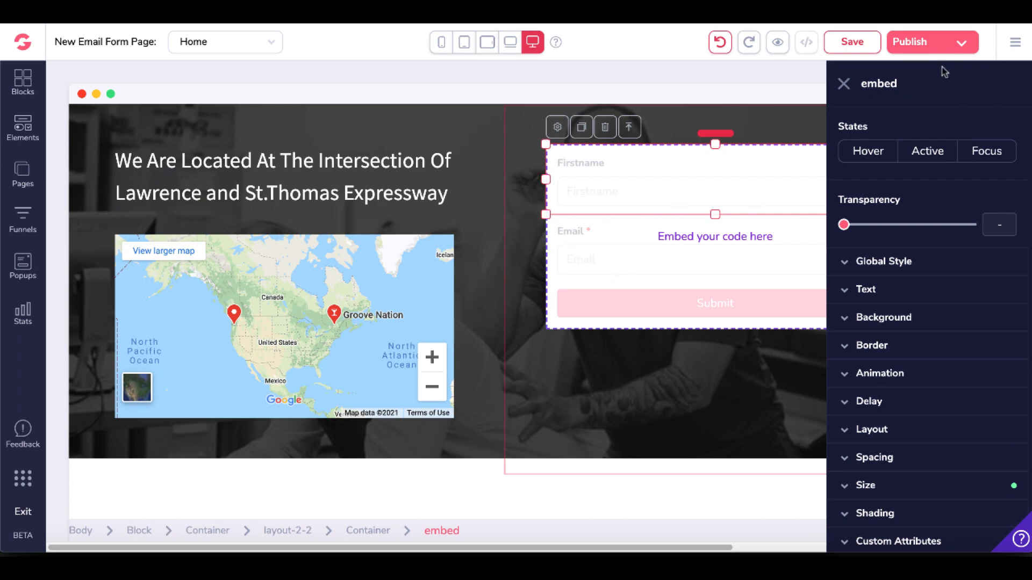
# Publish the site with GroovePages hosting under the name newformlist.
pyautogui.click(962, 48)
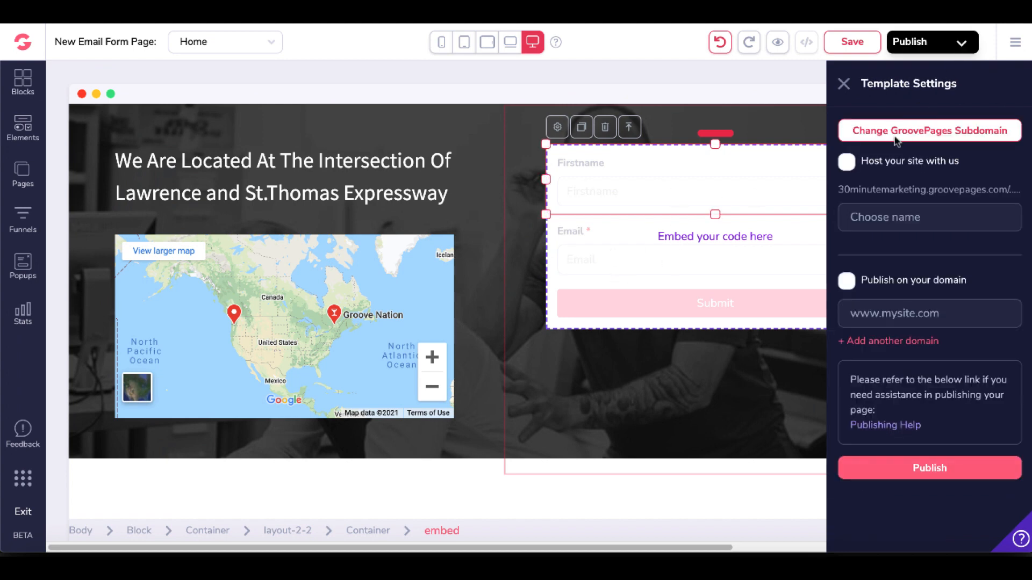
pyautogui.click(847, 166)
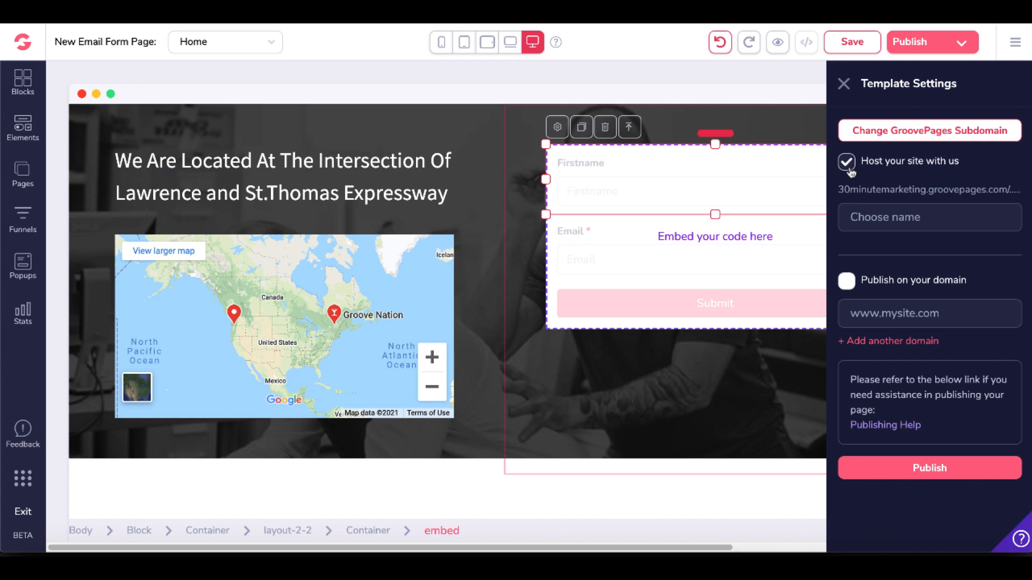
pyautogui.click(883, 217)
pyautogui.write('newformlist')
pyautogui.click(905, 469)
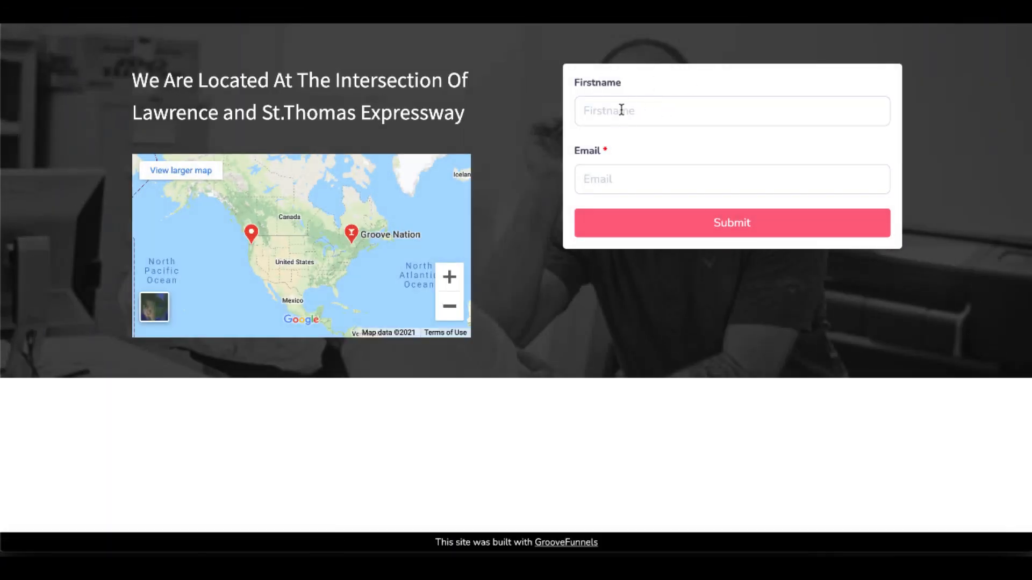
# Fill in the first name and email fields of the embedded form on the published page using saved entries.
pyautogui.click(621, 110)
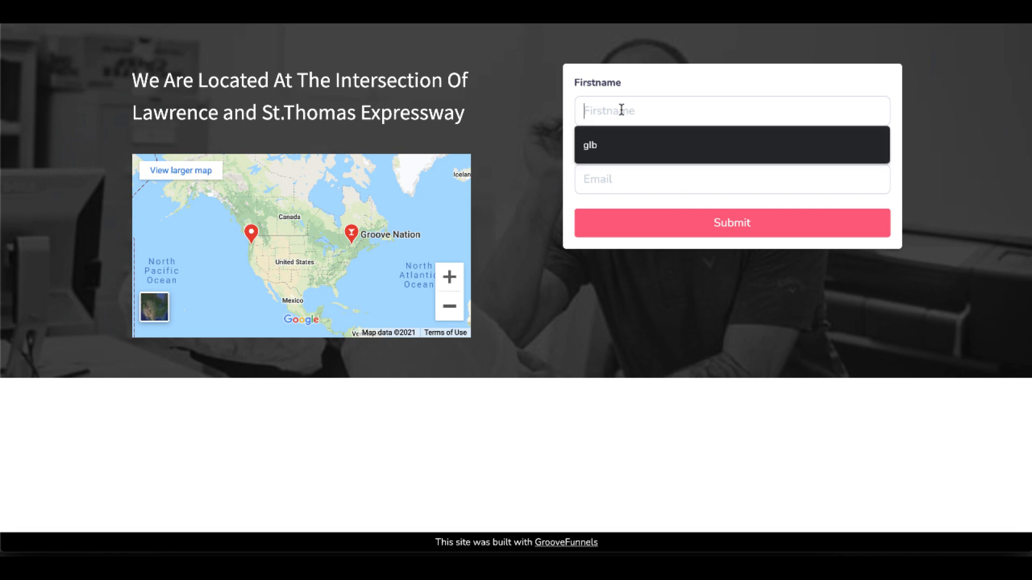
pyautogui.press('Down')
pyautogui.press('Return')
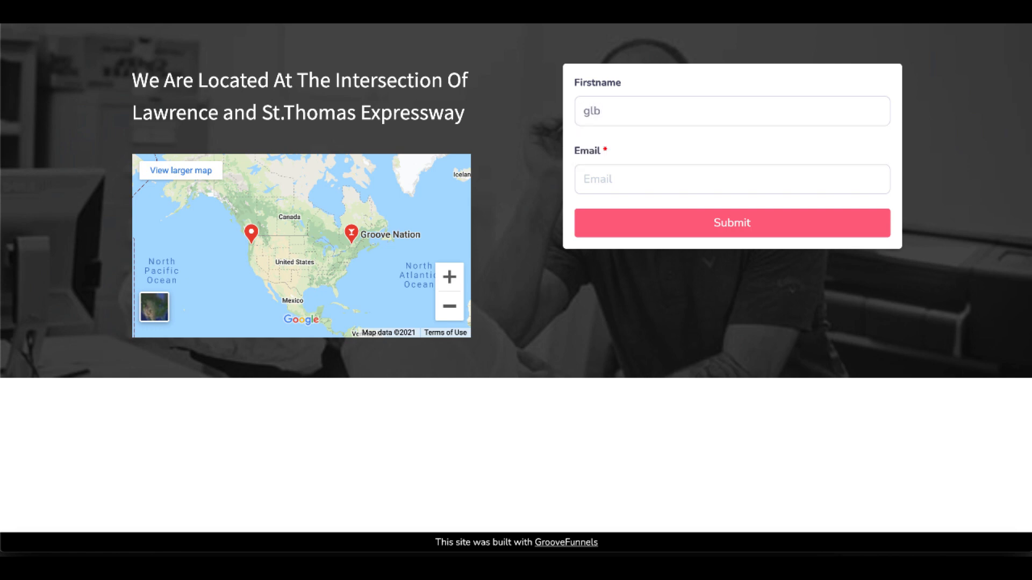
pyautogui.click(604, 181)
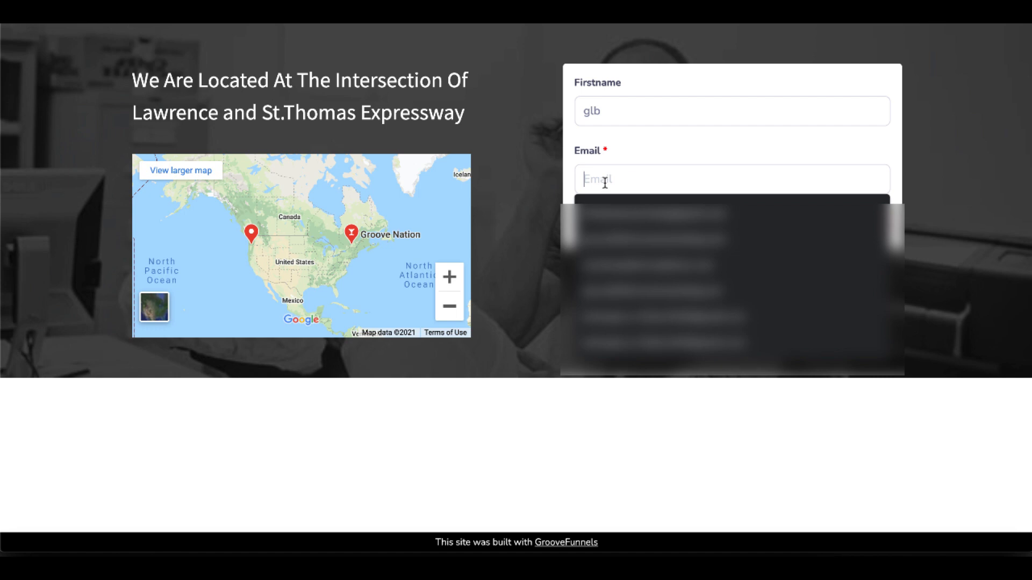
pyautogui.click(604, 195)
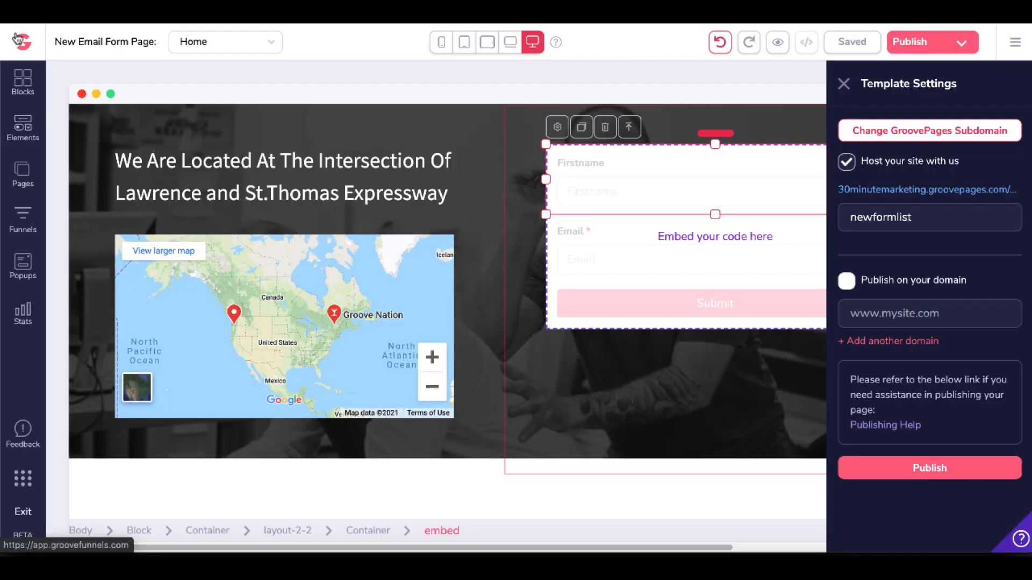
# Go to GrooveMail from the GrooveFunnels overview and check the active contacts of New List.
pyautogui.click(21, 43)
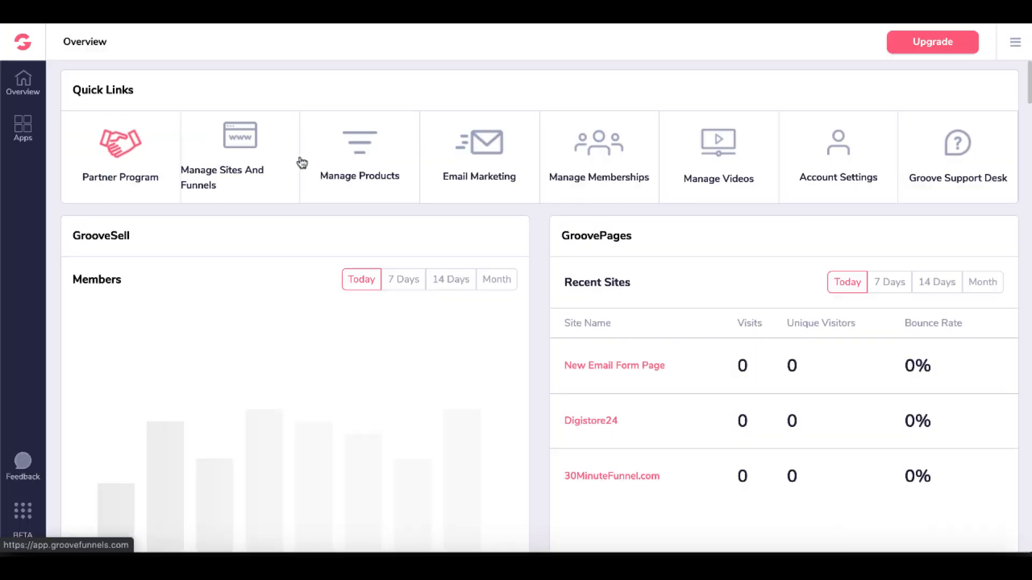
pyautogui.click(477, 163)
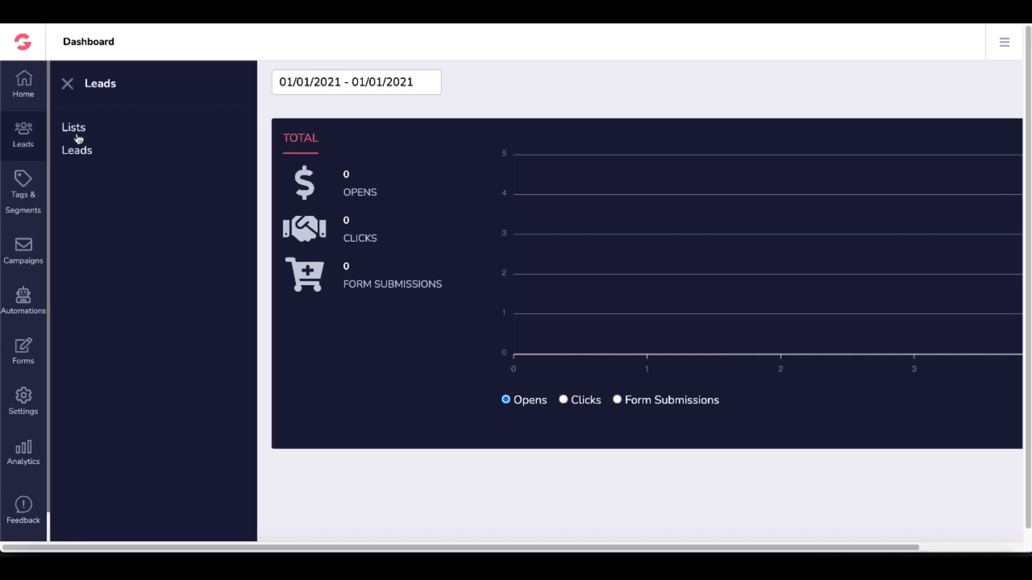
pyautogui.click(82, 132)
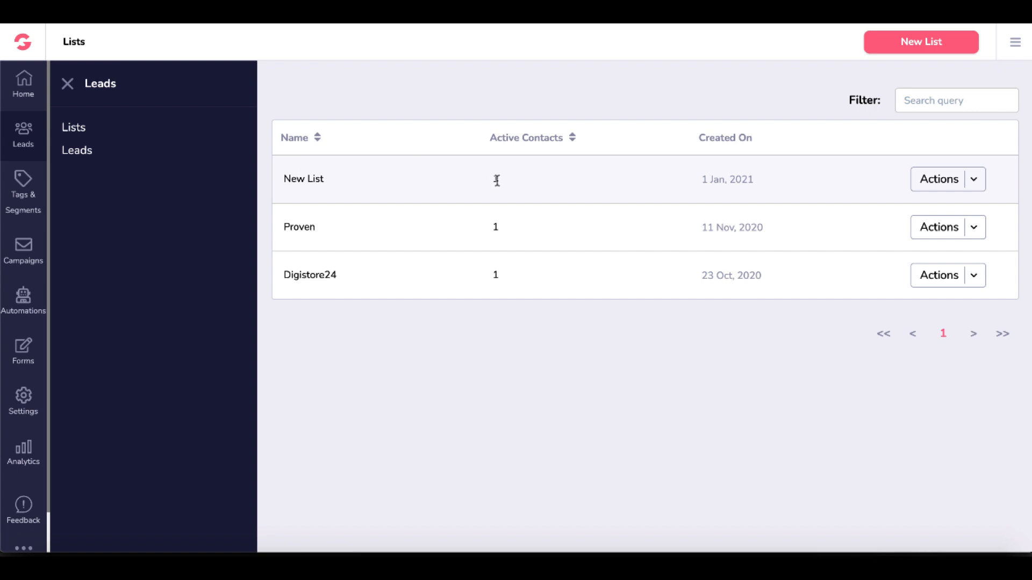
# View the first lead's details, check its list membership, and return to the leads overview.
pyautogui.click(85, 152)
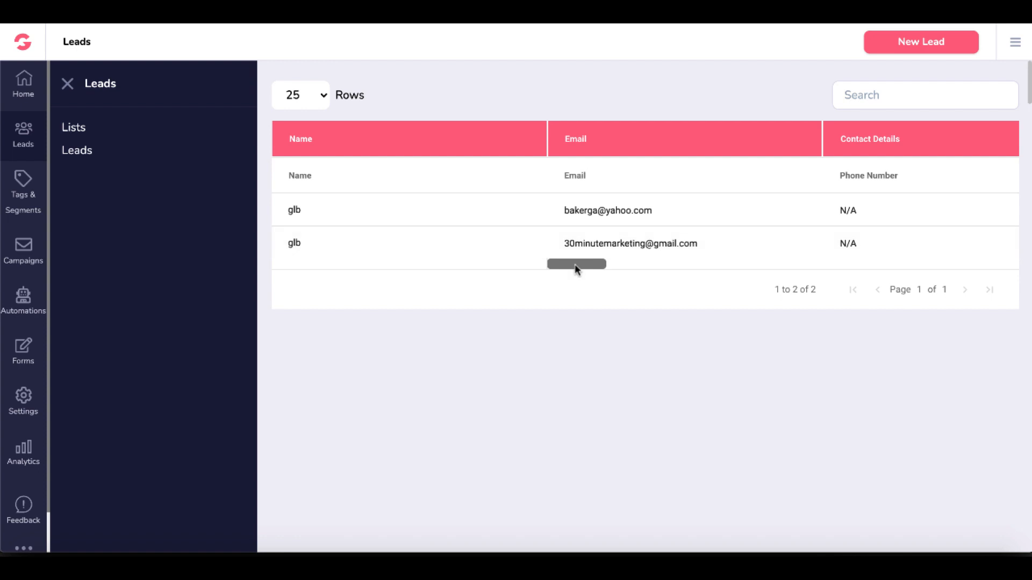
pyautogui.moveTo(575, 267); pyautogui.dragTo(991, 264)
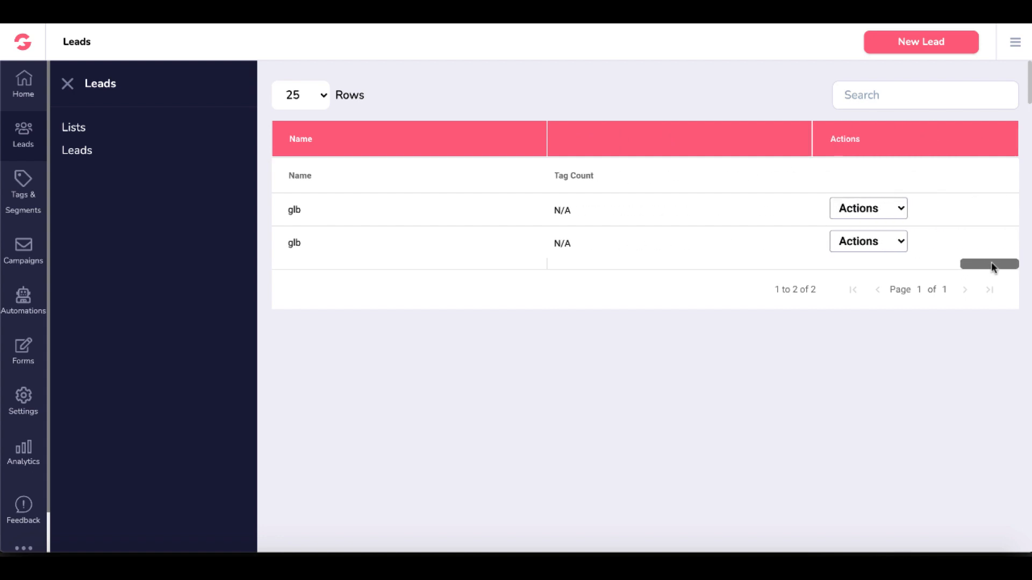
pyautogui.click(898, 212)
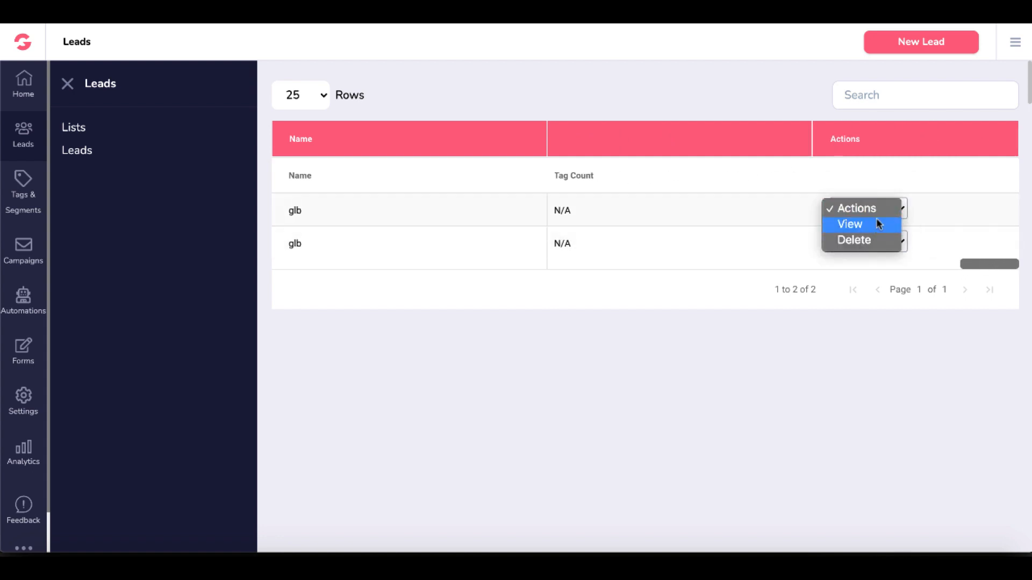
pyautogui.click(858, 224)
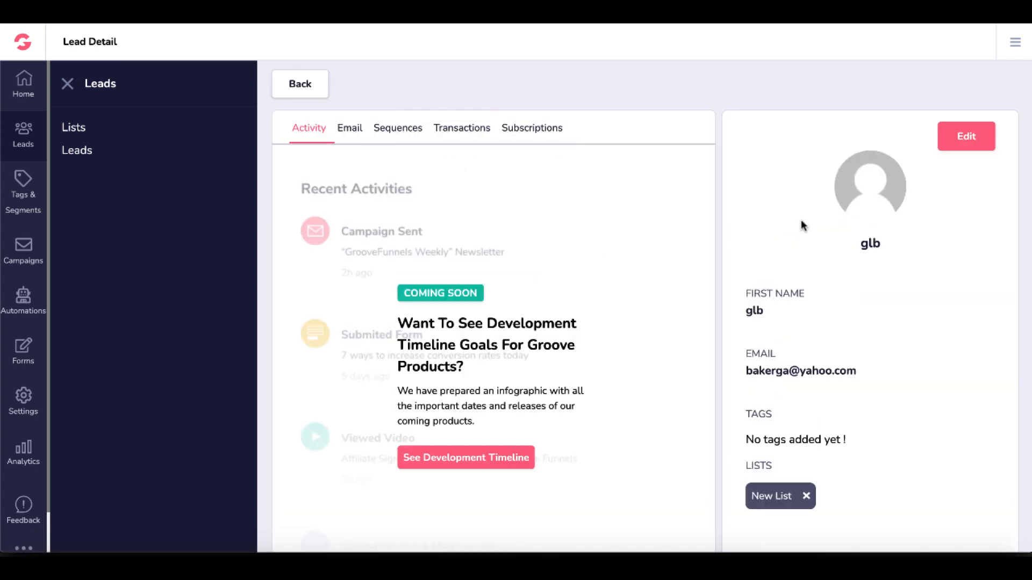
pyautogui.scroll(-1, 881, 422)
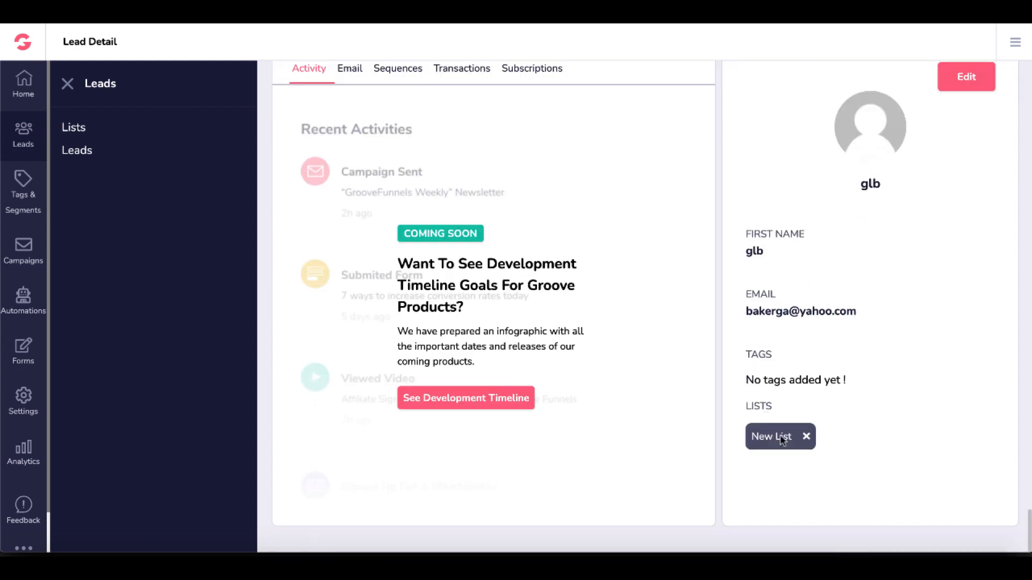
pyautogui.scroll(1, 796, 371)
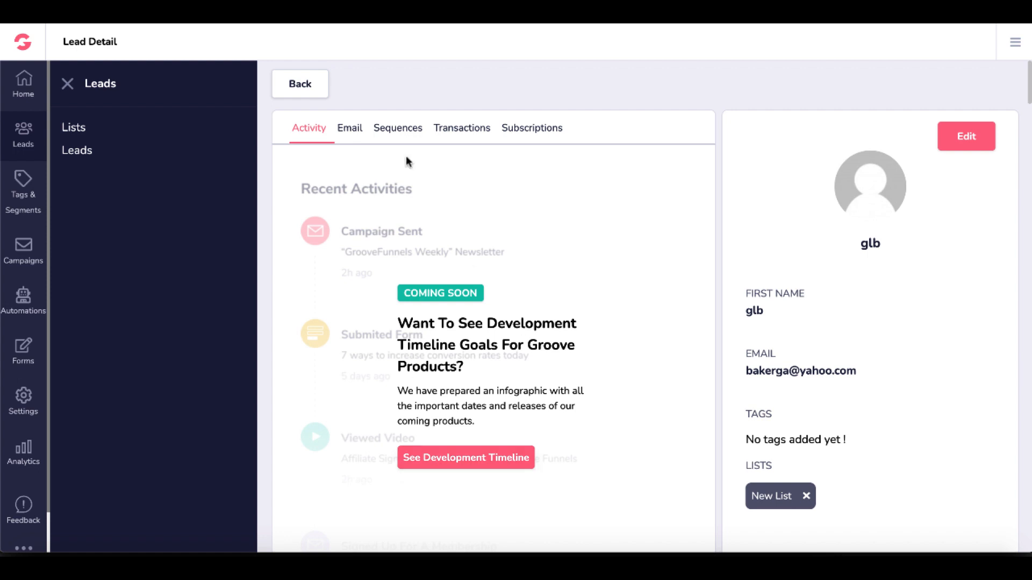
pyautogui.click(300, 84)
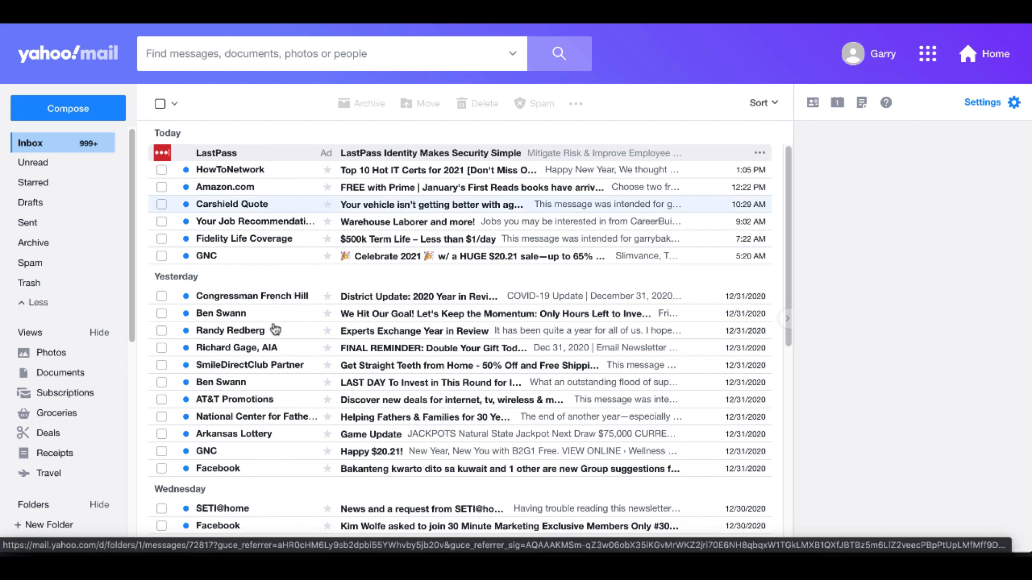
# Find the Welcome to 30MinuteMarketing.net email in the Yahoo Mail Spam folder and mark it as not spam.
pyautogui.scroll(-7, 275, 330)
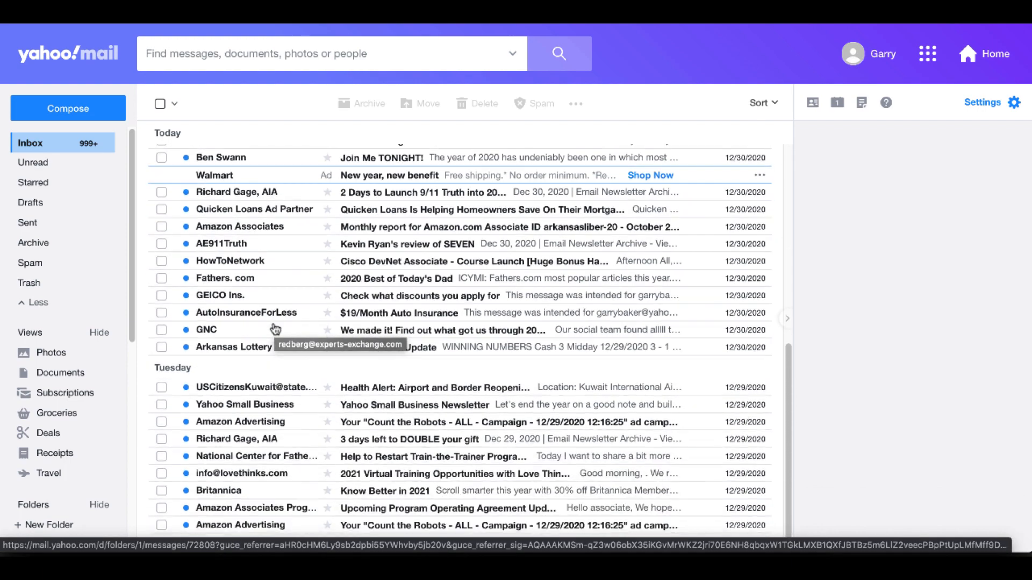
pyautogui.scroll(8, 275, 329)
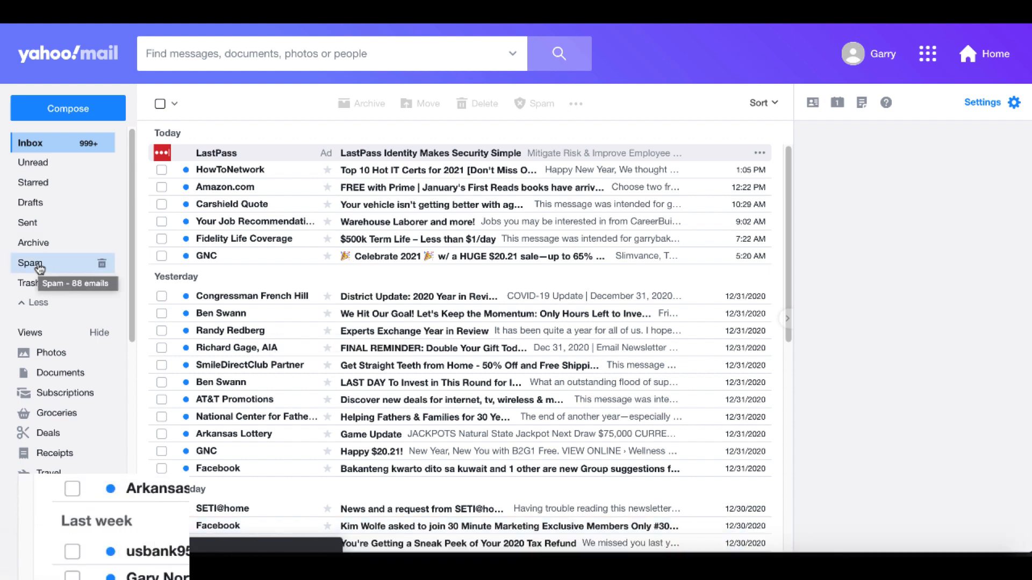
pyautogui.click(39, 264)
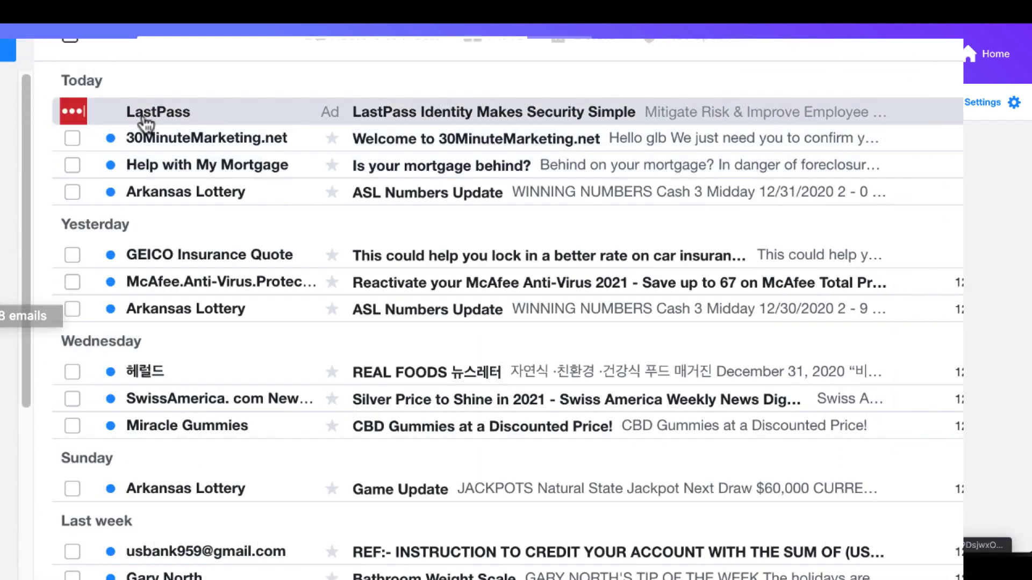
pyautogui.click(473, 142)
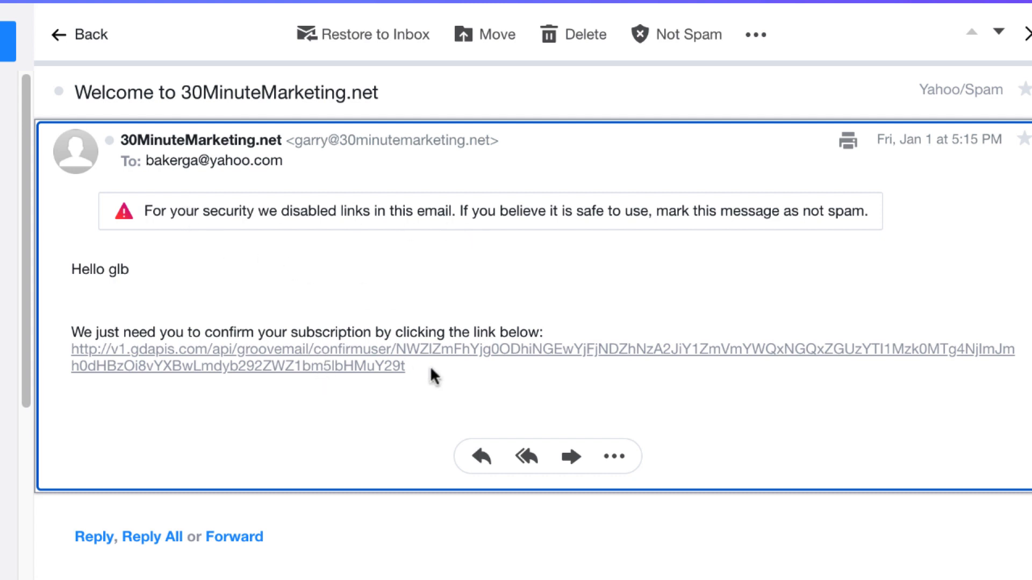
pyautogui.moveTo(409, 364); pyautogui.dragTo(71, 357)
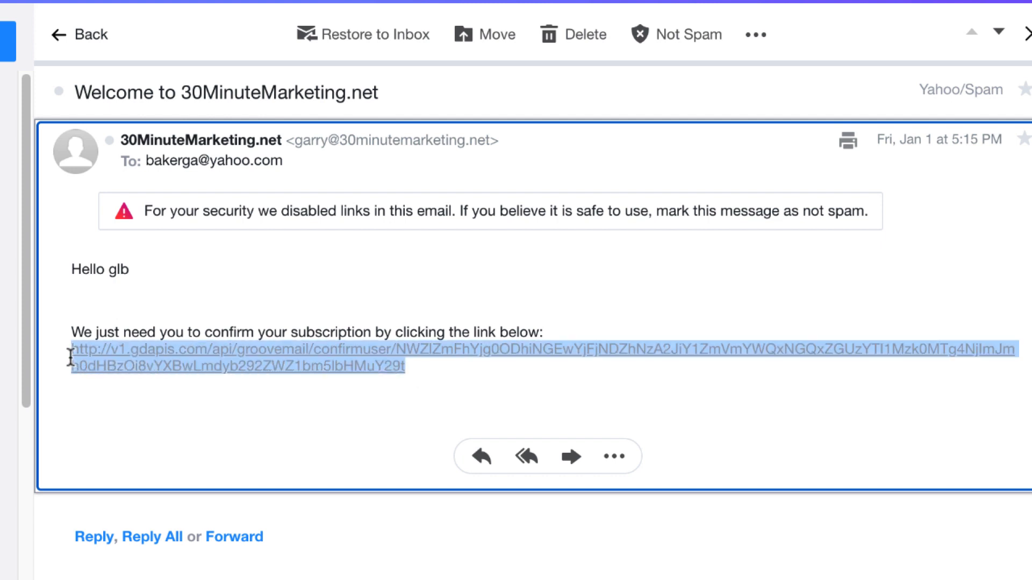
pyautogui.click(681, 40)
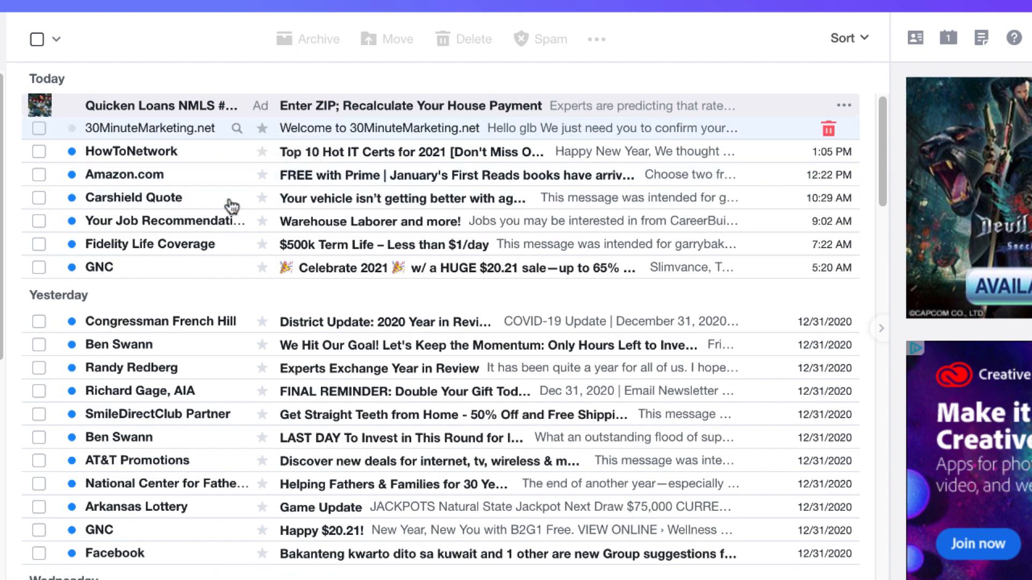
# Follow the subscription confirmation link in the inbox's Welcome to 30MinuteMarketing.net email and check the name in its greeting.
pyautogui.click(343, 129)
pyautogui.moveTo(343, 131)
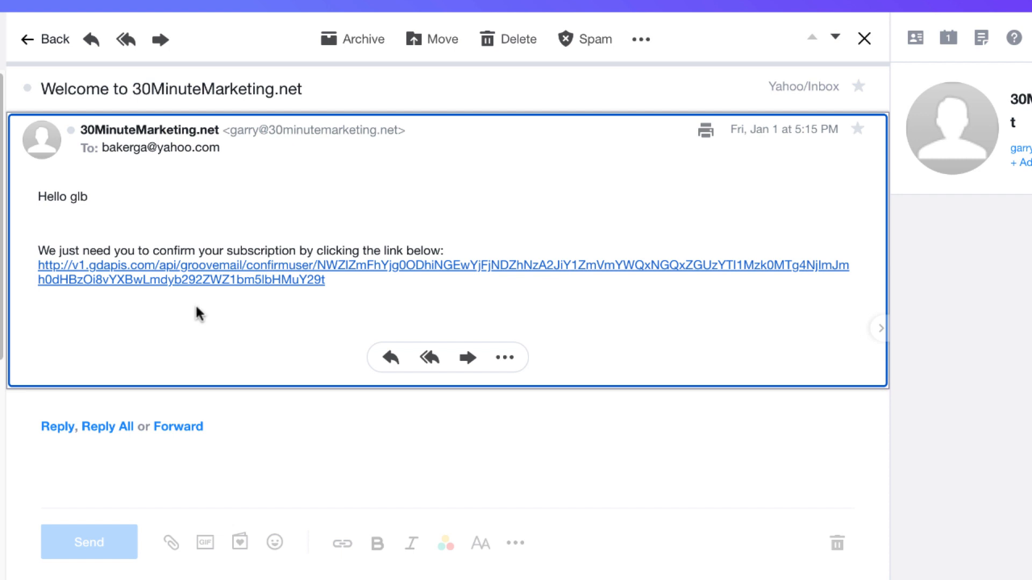
pyautogui.click(218, 280)
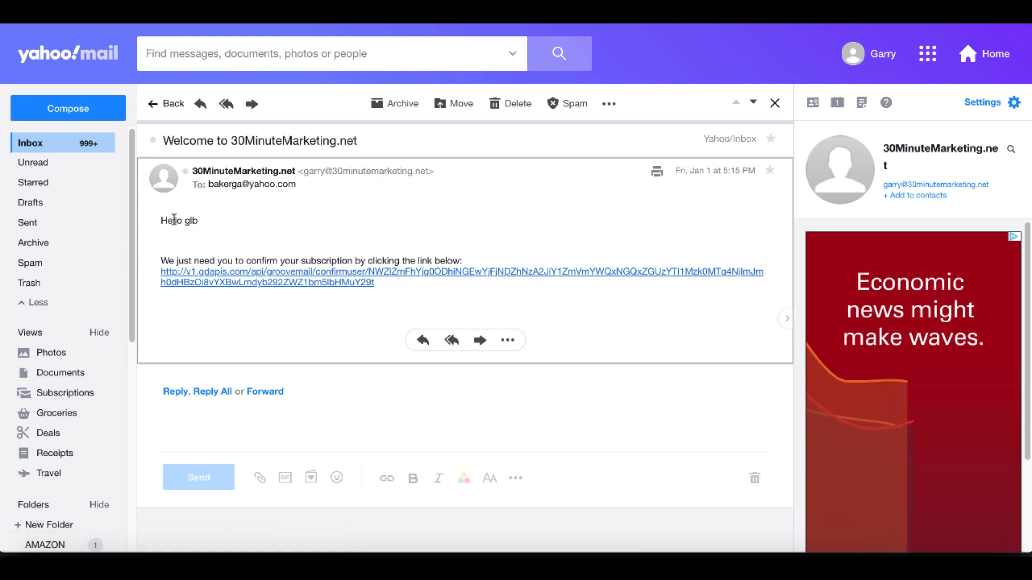
pyautogui.moveTo(199, 221); pyautogui.dragTo(182, 222)
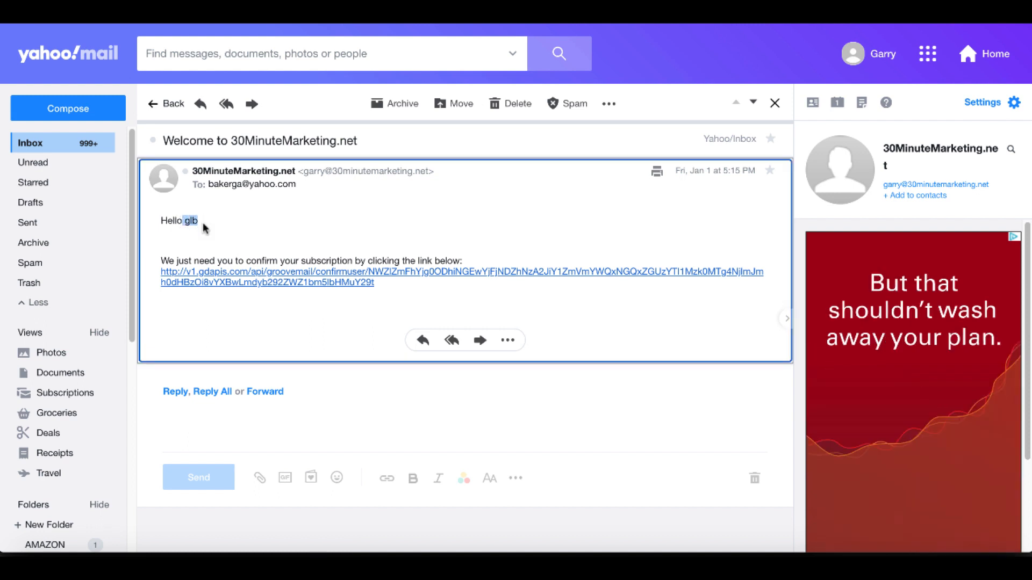
pyautogui.click(202, 221)
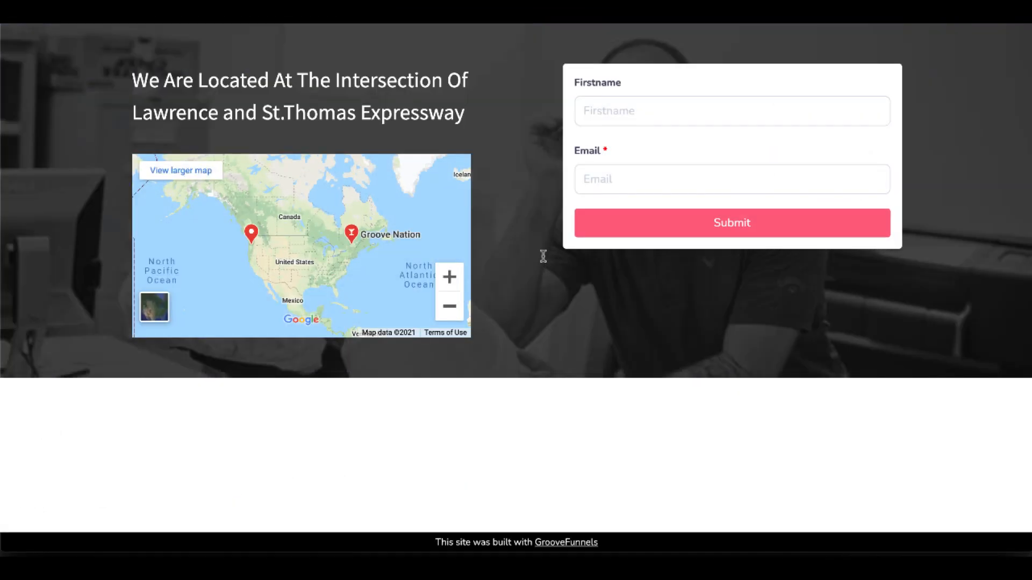
# Submit the form on the published page with another first name and email address, and check the leads list in GrooveMail.
pyautogui.click(622, 112)
pyautogui.write('garry')
pyautogui.click(612, 170)
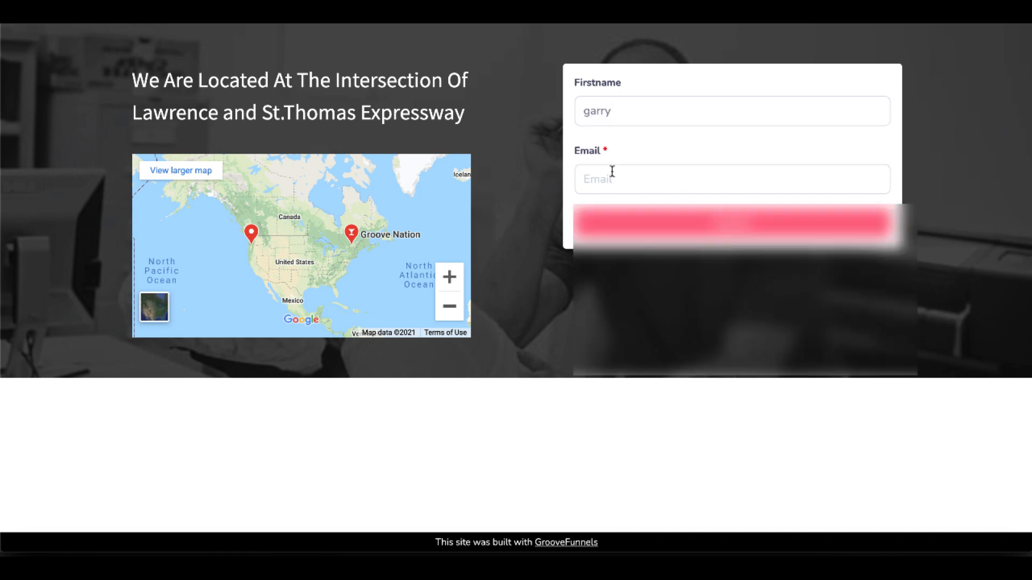
pyautogui.click(613, 214)
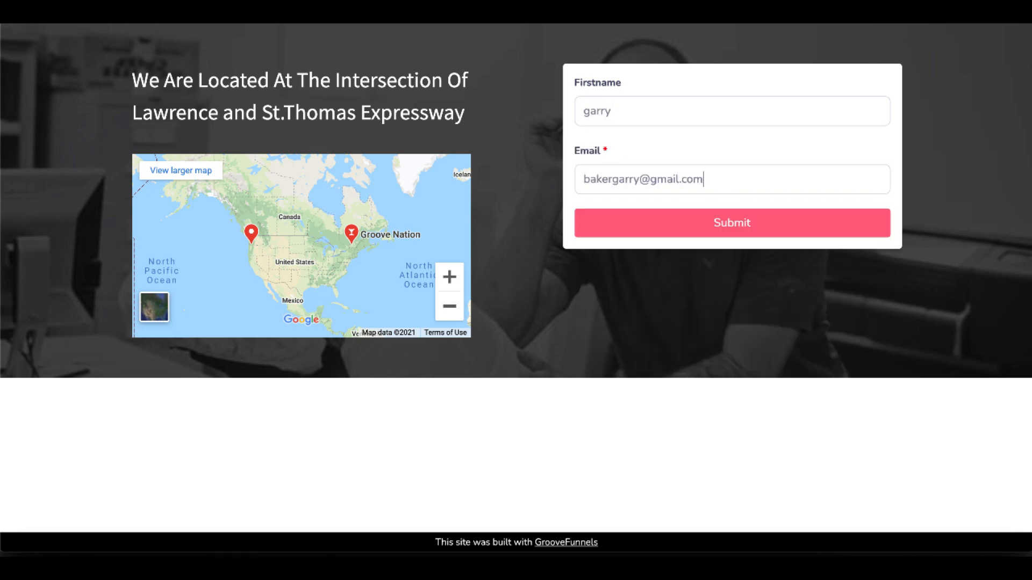
pyautogui.click(621, 230)
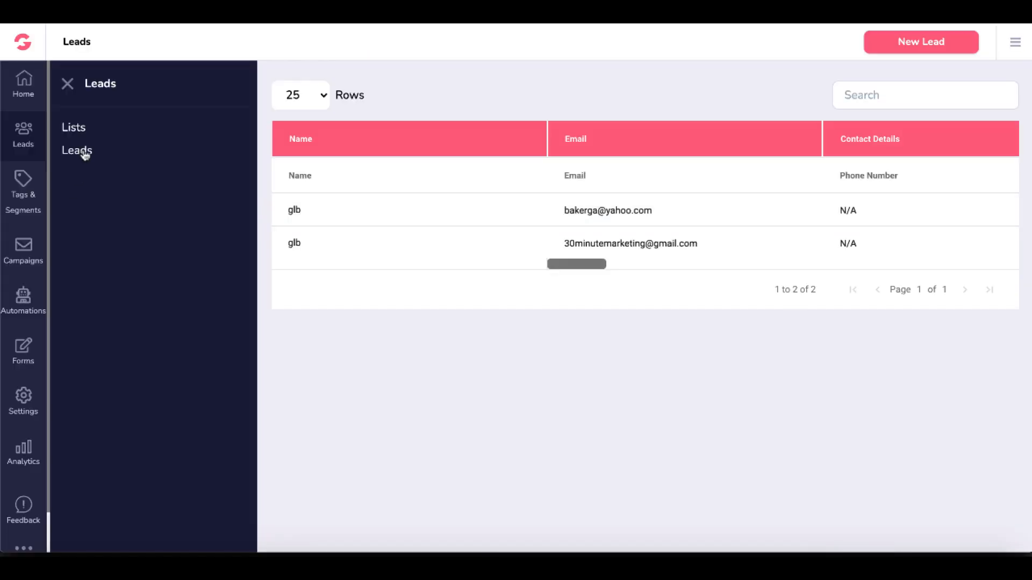
pyautogui.click(85, 154)
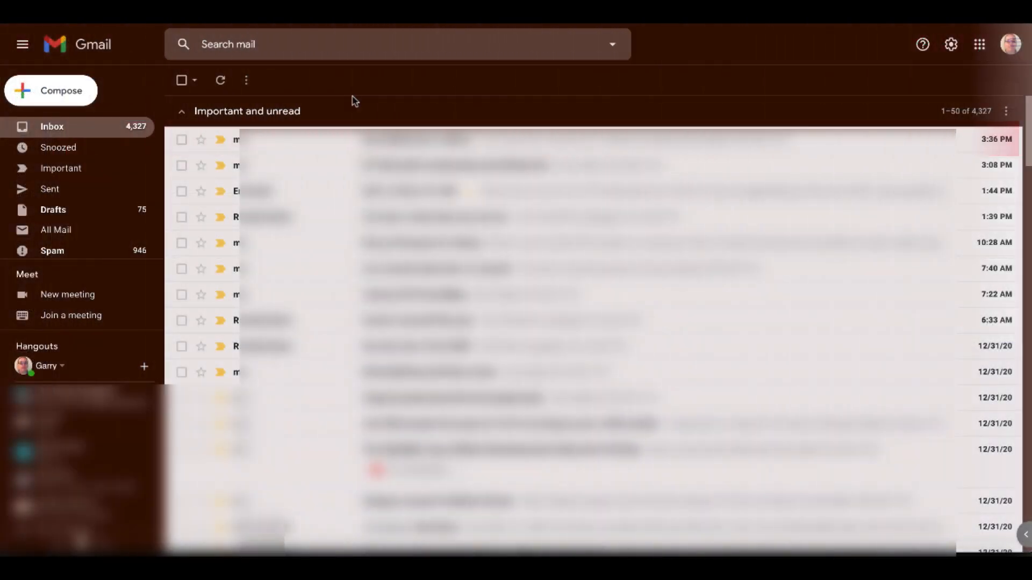
# Refresh the Gmail inbox and open the Welcome to 30MinuteMarketing.net email to examine the name in its greeting.
pyautogui.click(221, 81)
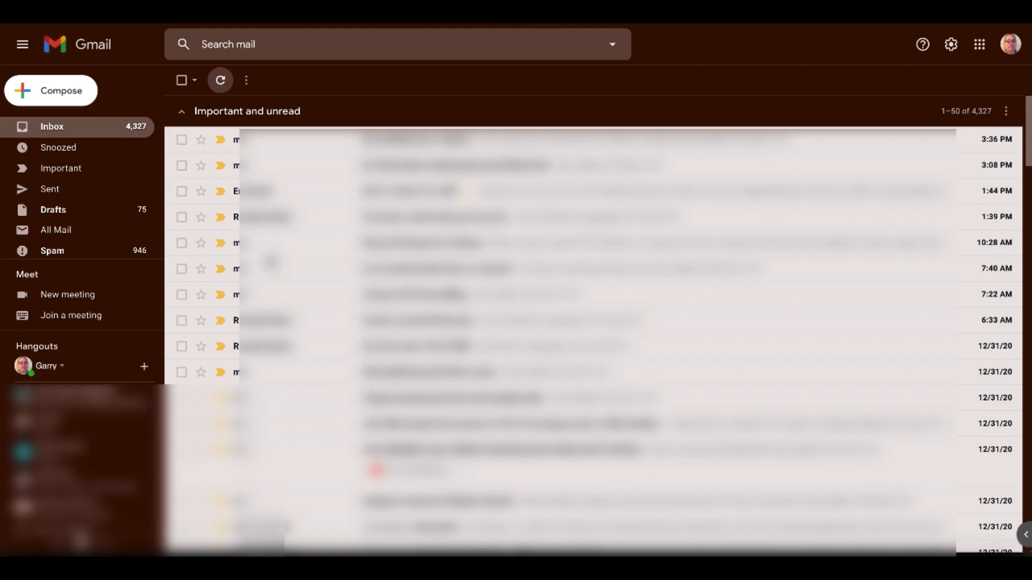
pyautogui.scroll(-10, 270, 261)
pyautogui.scroll(-10, 271, 261)
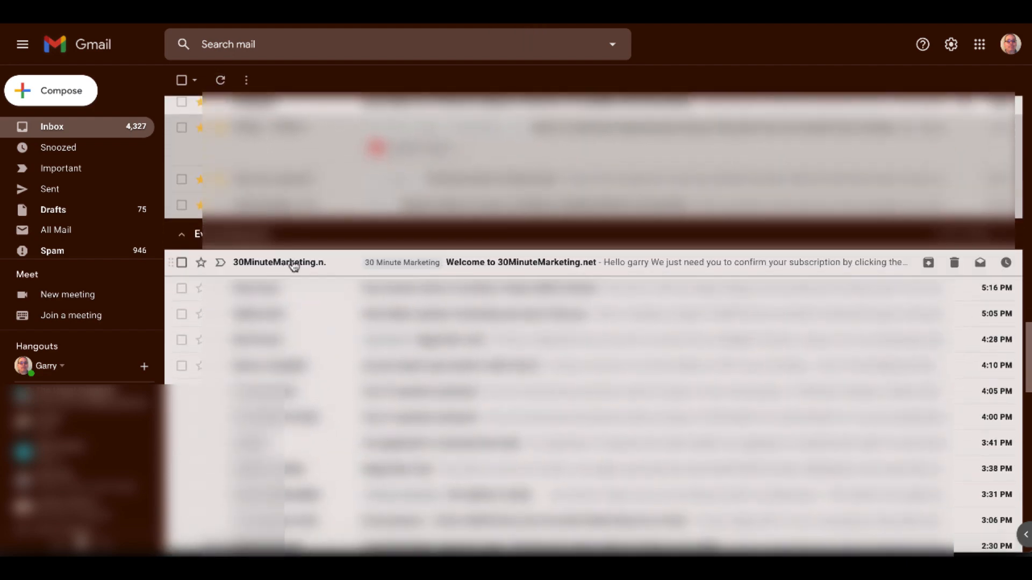
pyautogui.click(481, 265)
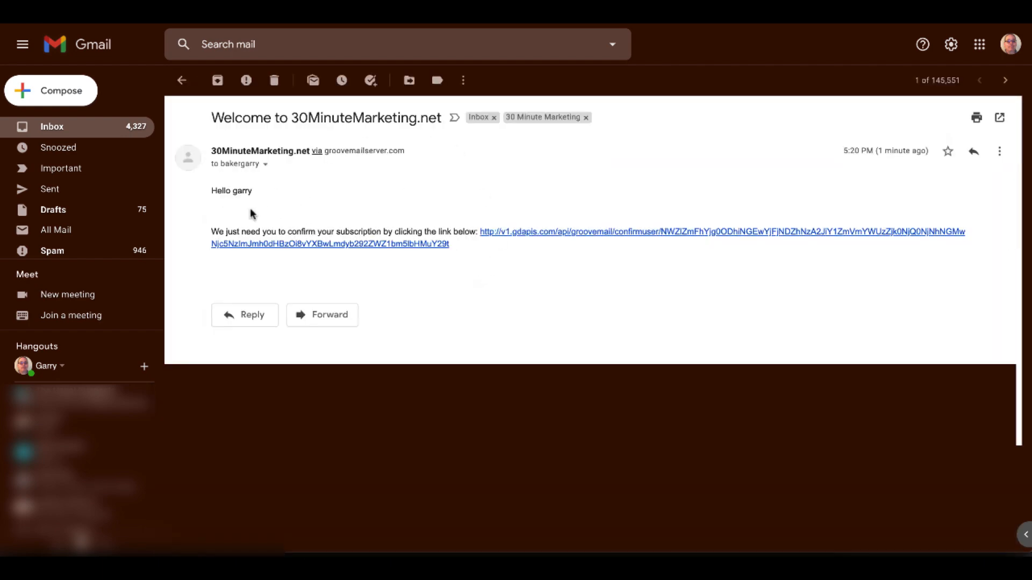
pyautogui.tripleClick(246, 191)
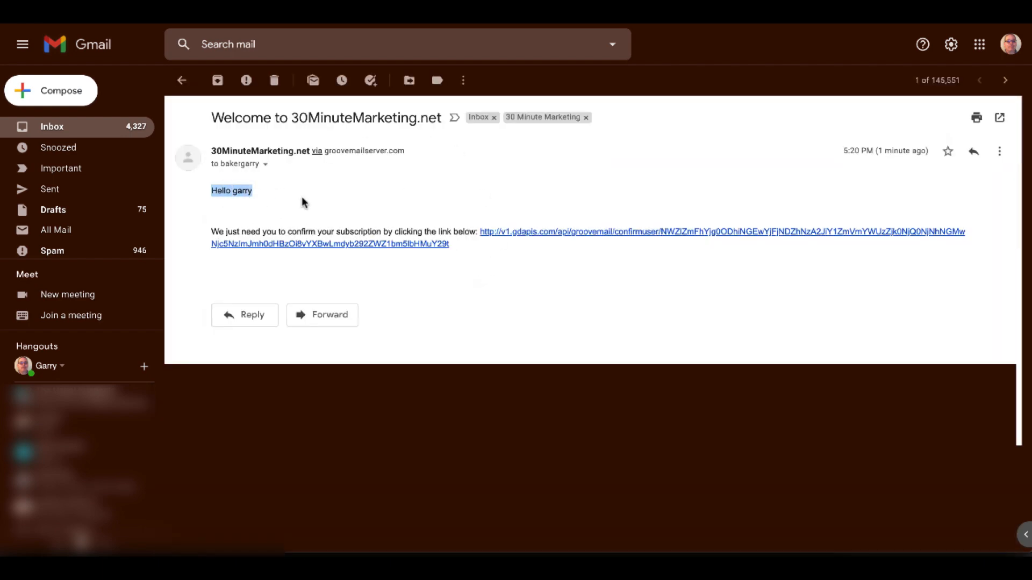
pyautogui.click(240, 192)
pyautogui.doubleClick(240, 192)
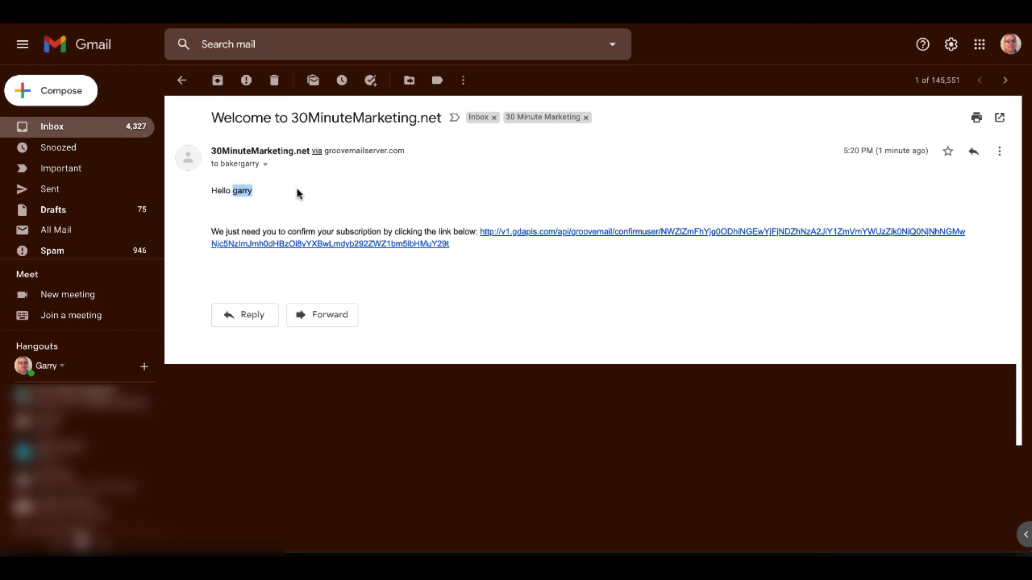